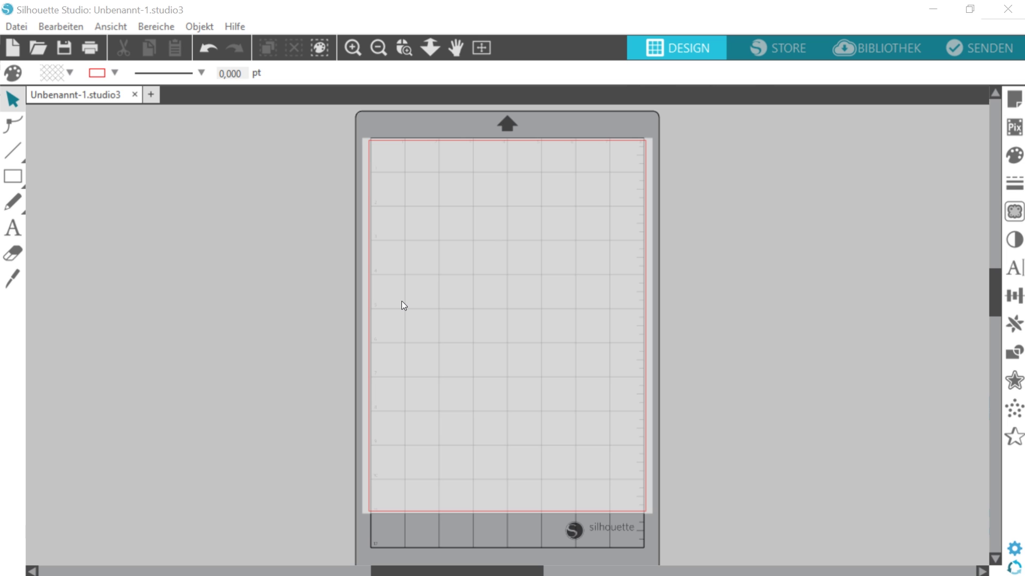
Step: Add the text "Keep" and "Calm" on two lines in the upper part of the page
click(21, 228)
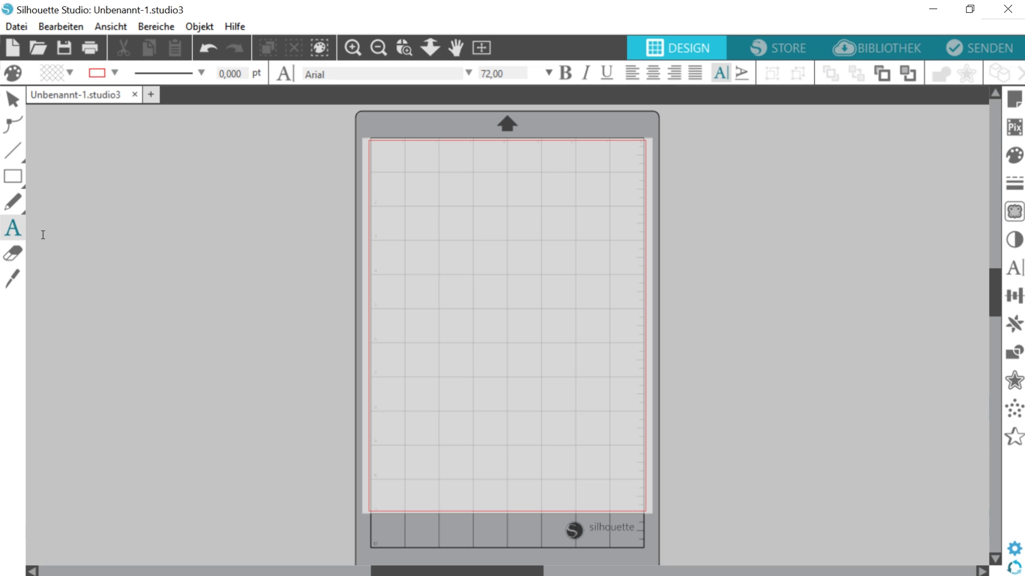
click(404, 197)
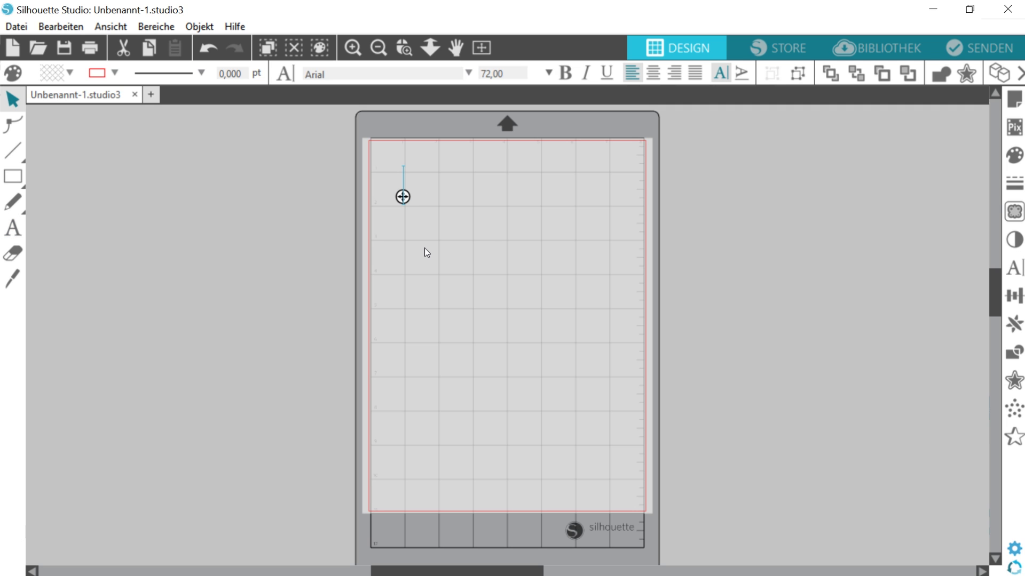
text(Keep)
key(Return)
text(Calm)
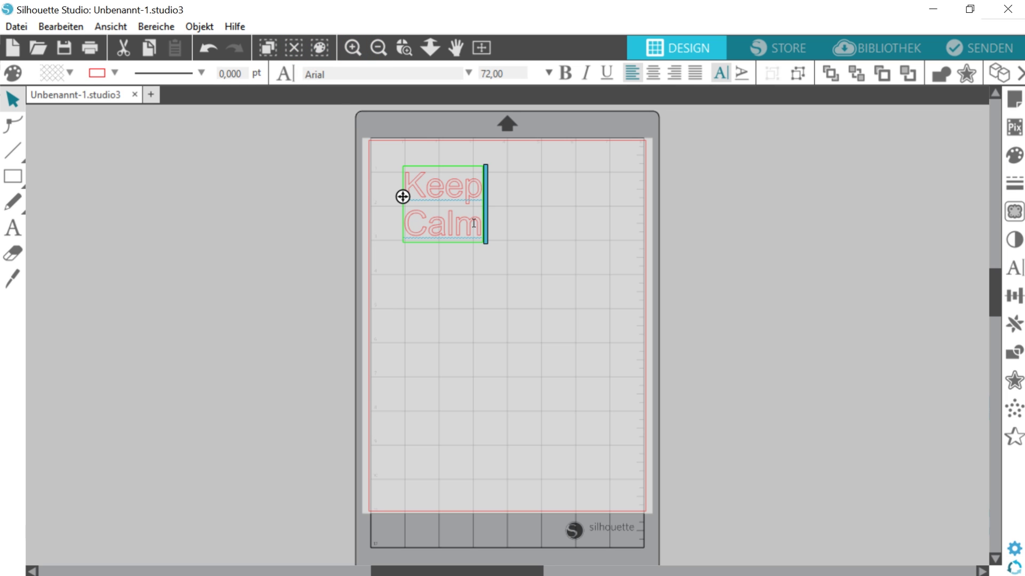
Step: Change the font of the whole "Keep Calm" text to Joshico
drag(483, 224, 404, 181)
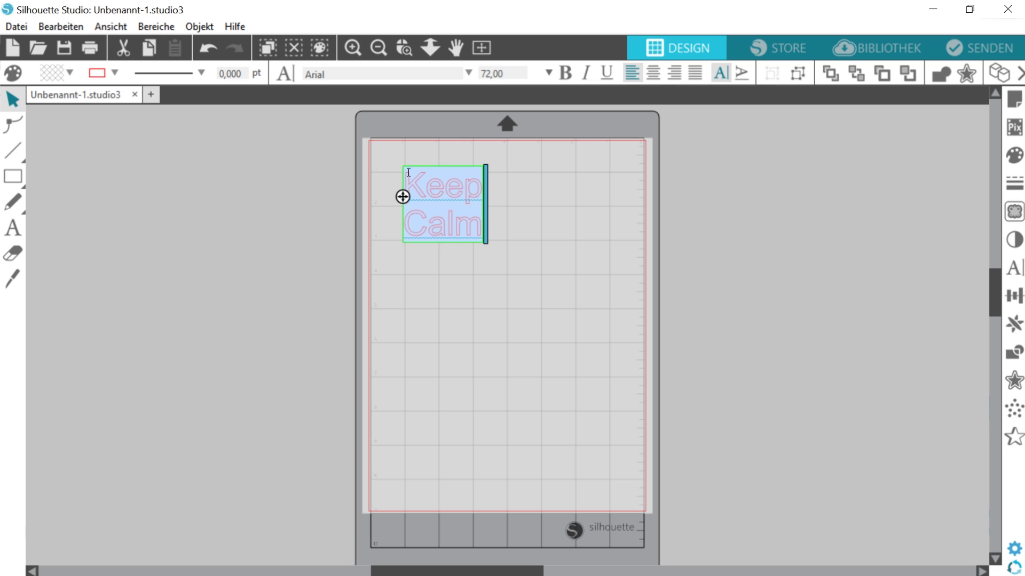
click(468, 72)
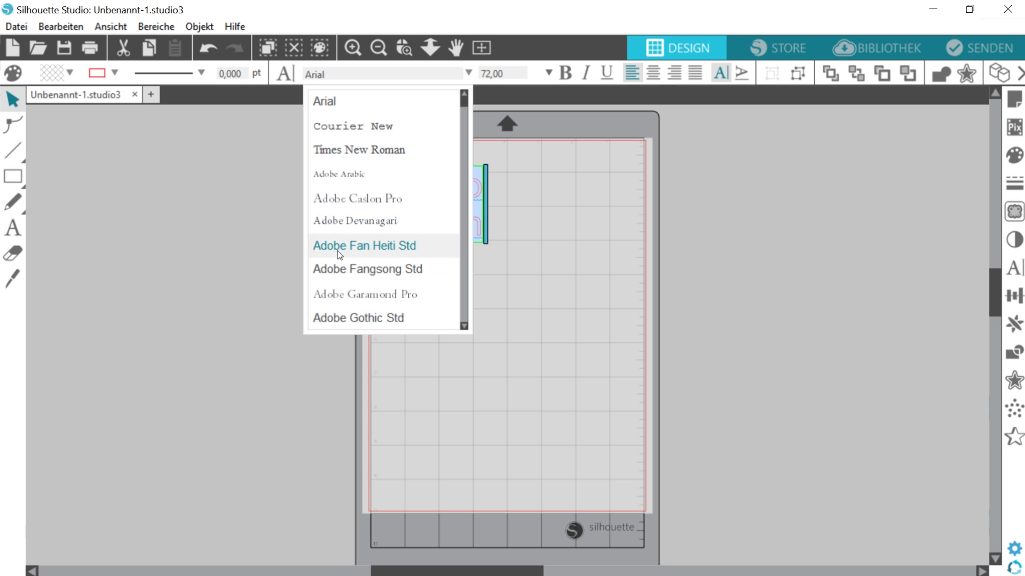
click(464, 112)
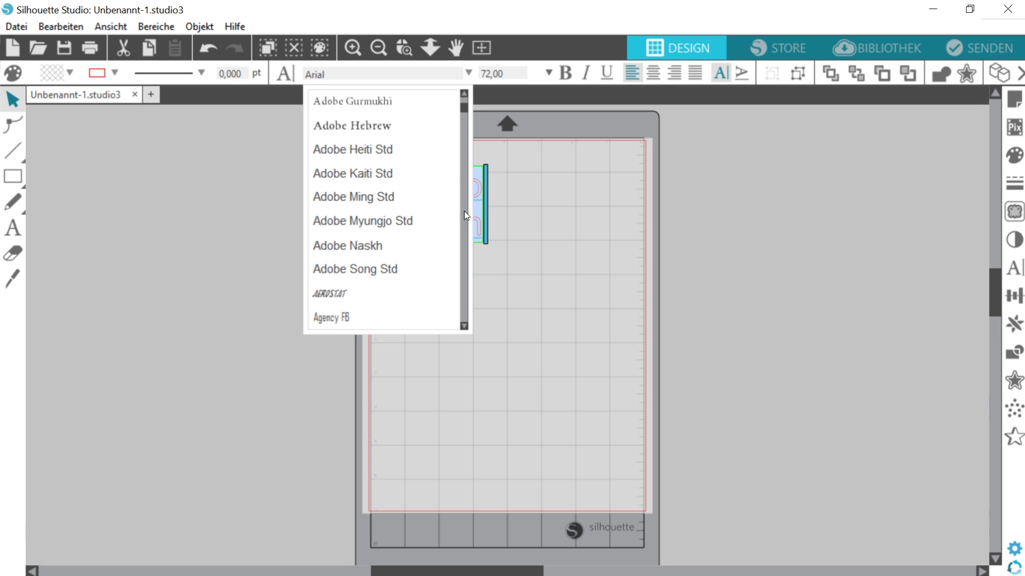
drag(464, 109, 462, 162)
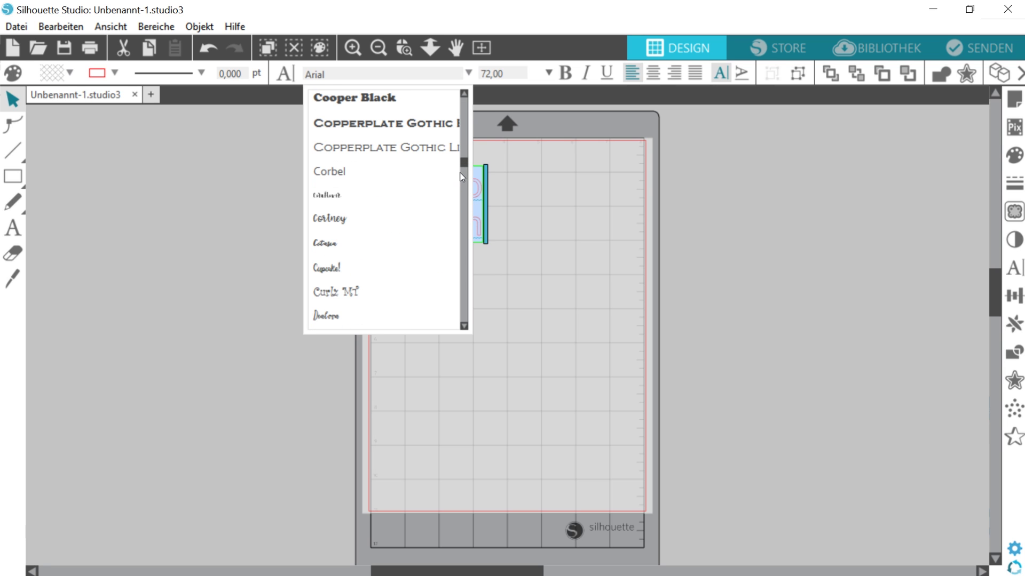
click(462, 207)
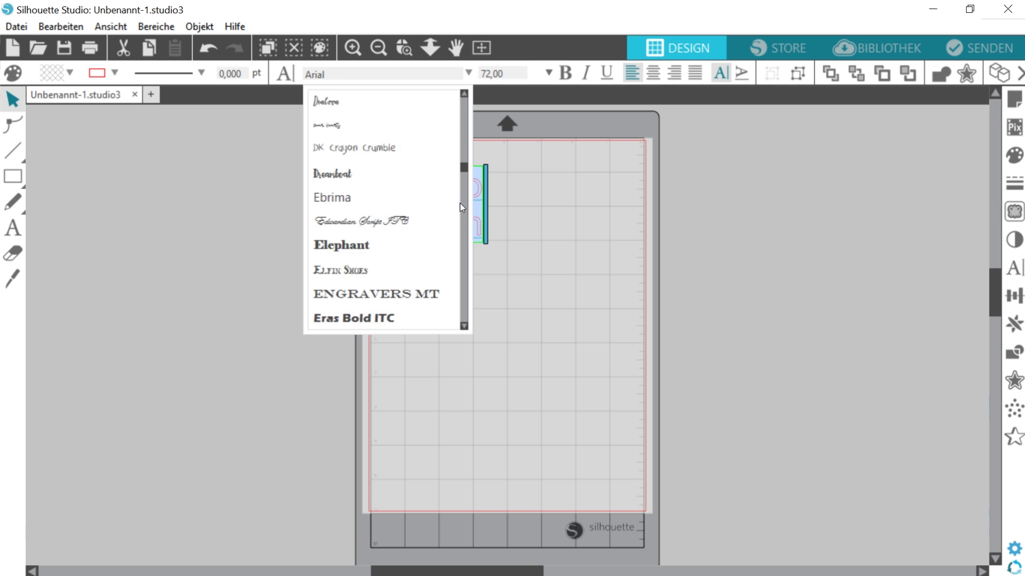
click(402, 194)
click(469, 73)
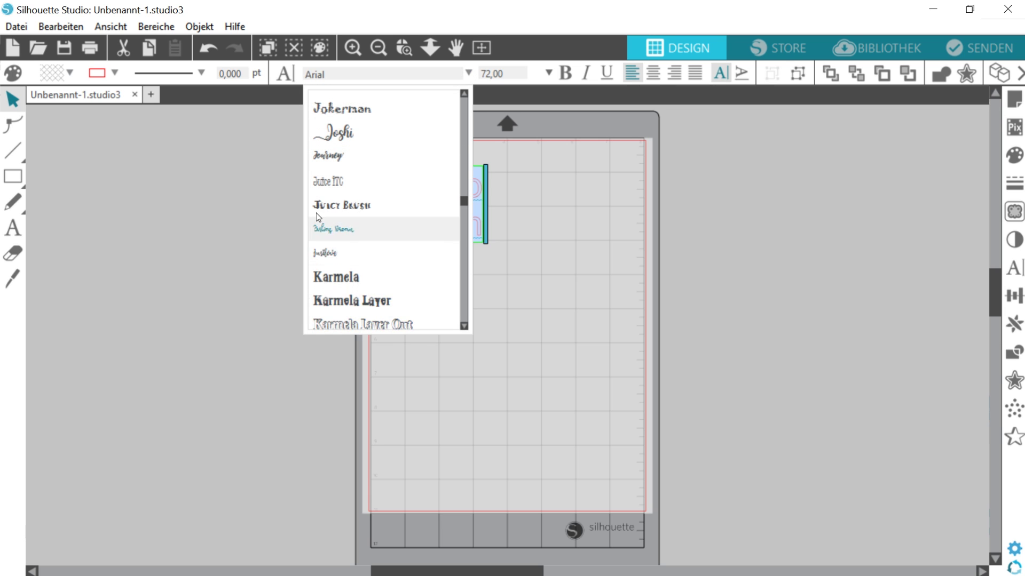
click(327, 135)
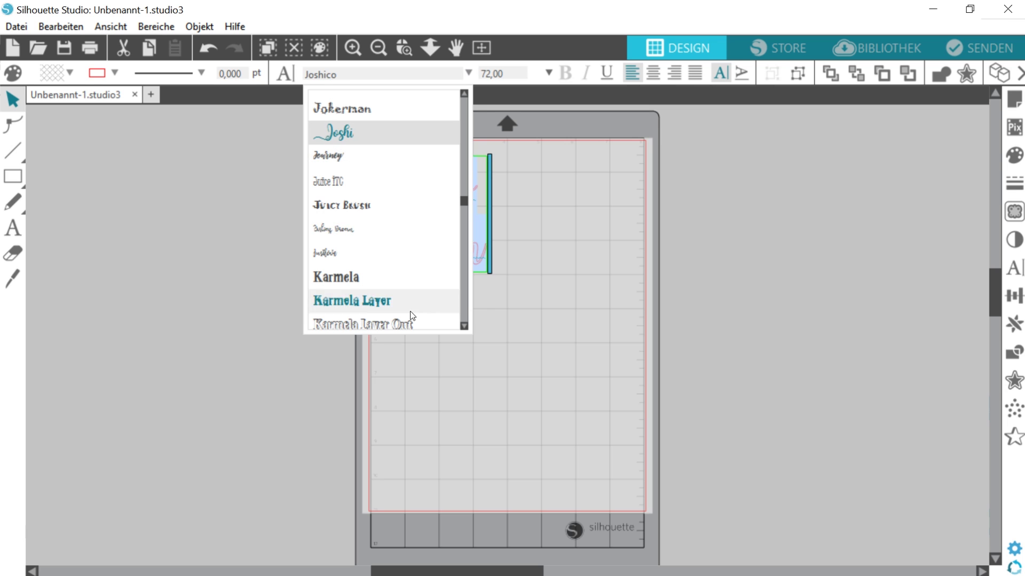
click(537, 397)
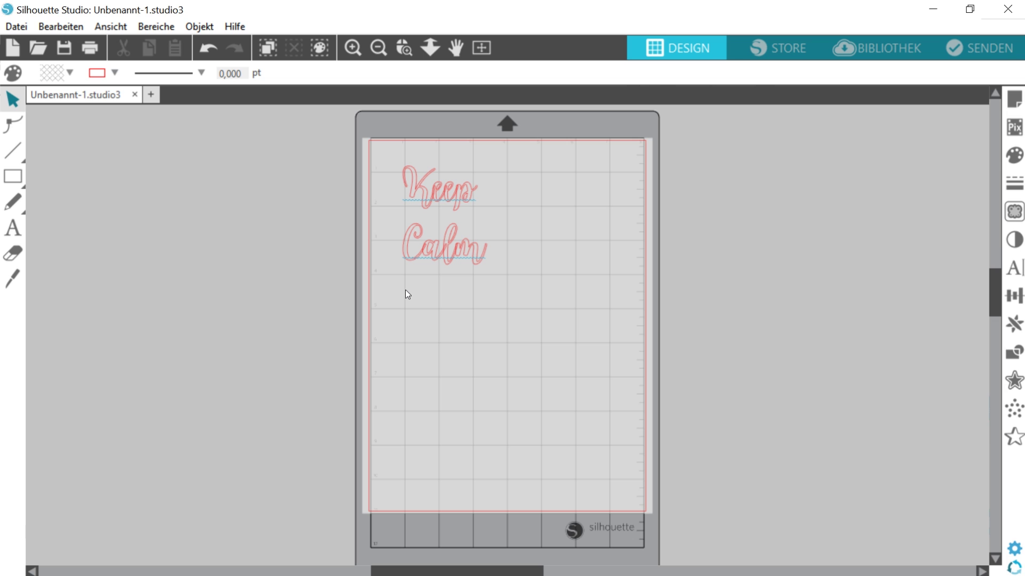
Step: Enlarge the "Keep Calm" text proportionally to about 159 by 221 mm and weld its overlapping letters
click(440, 201)
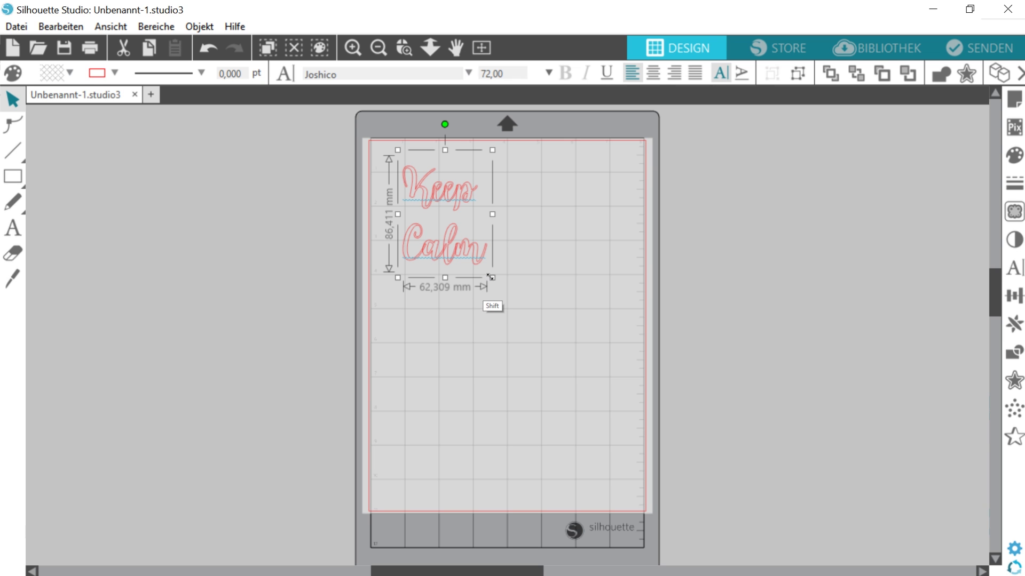
drag(492, 277, 616, 468)
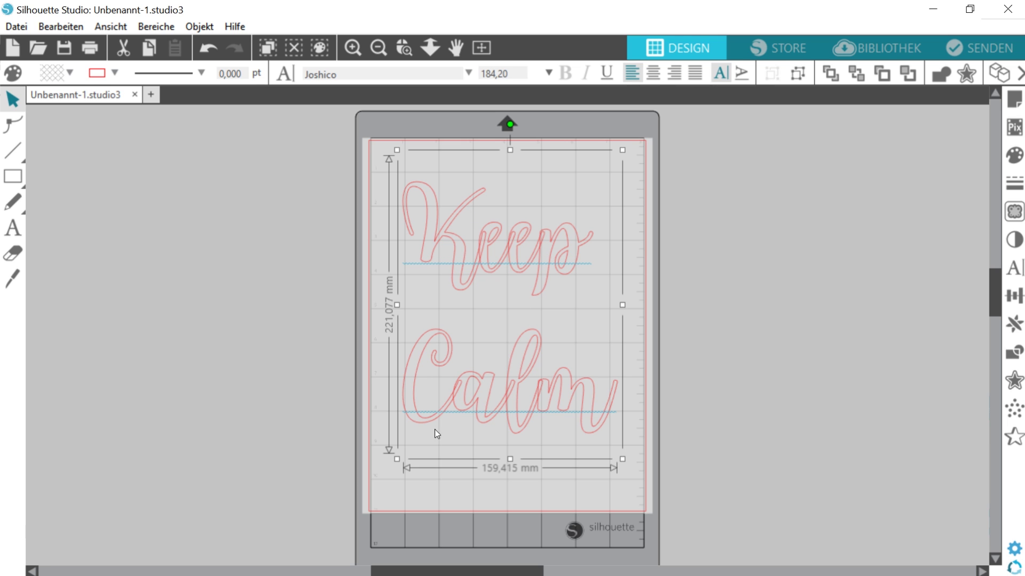
click(196, 27)
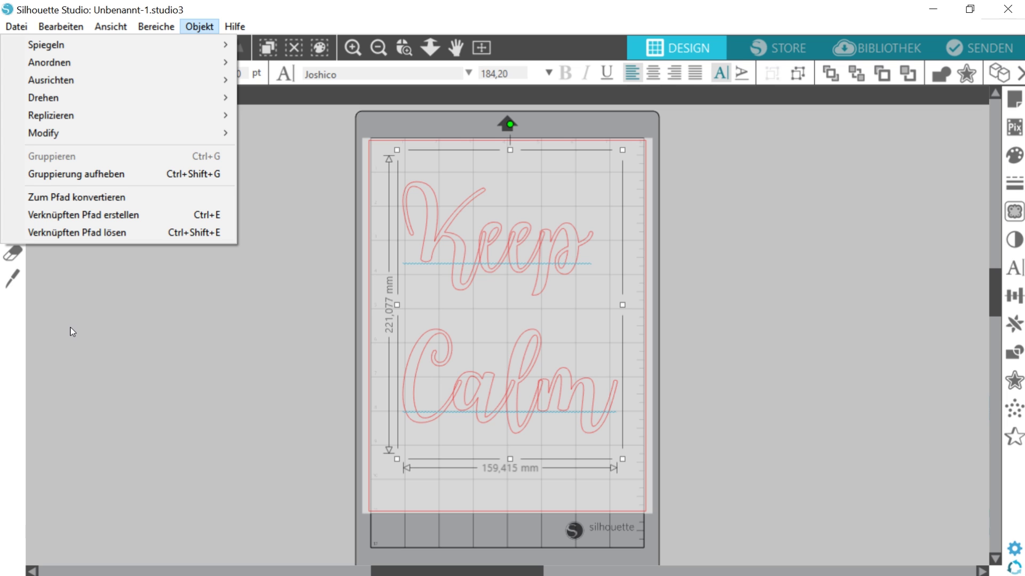
mouse_move(45, 137)
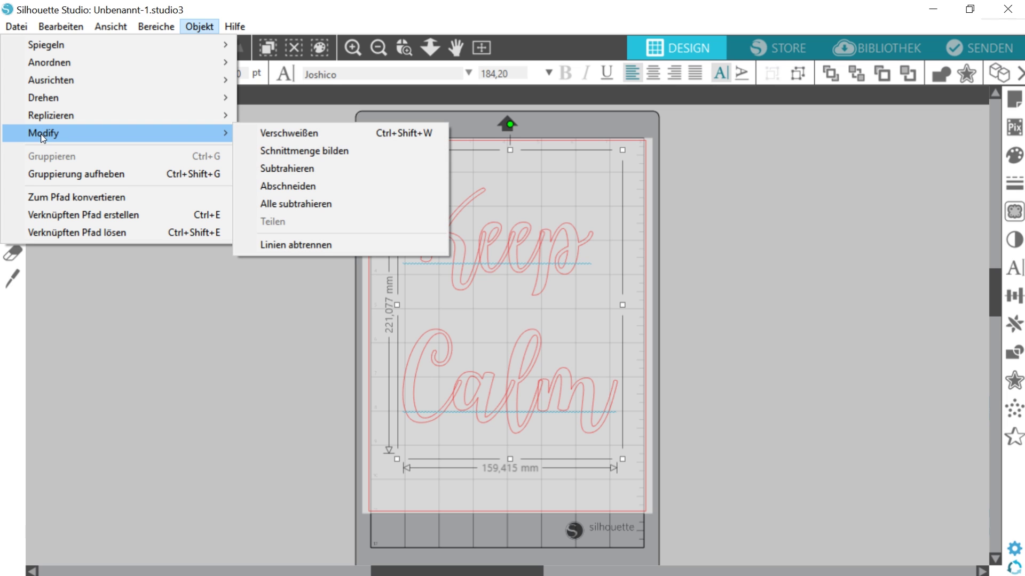
click(264, 135)
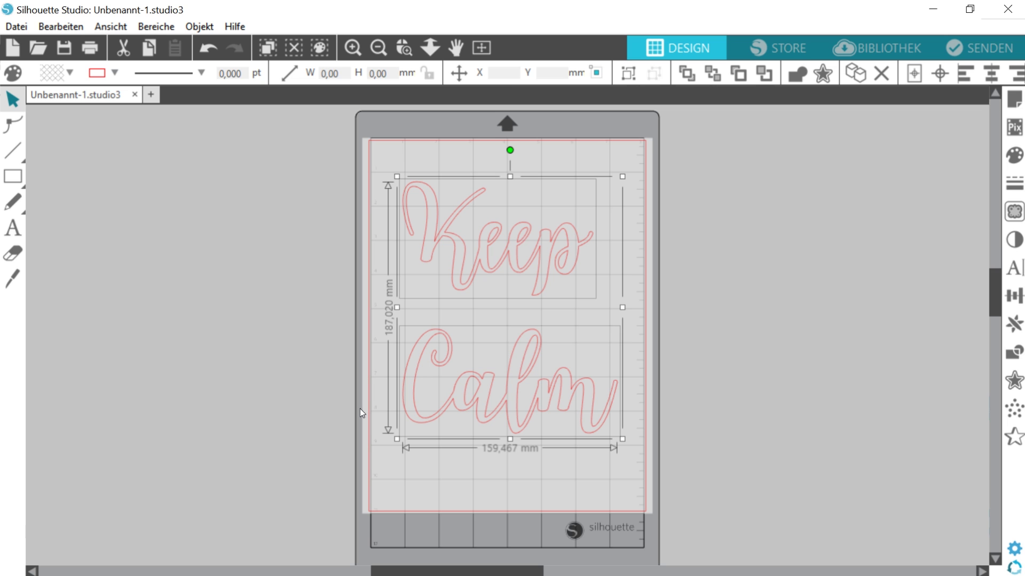
Step: Check the welded text's cut lines in the send view and highlight The Bully's licence note on DaFont in the browser
click(966, 46)
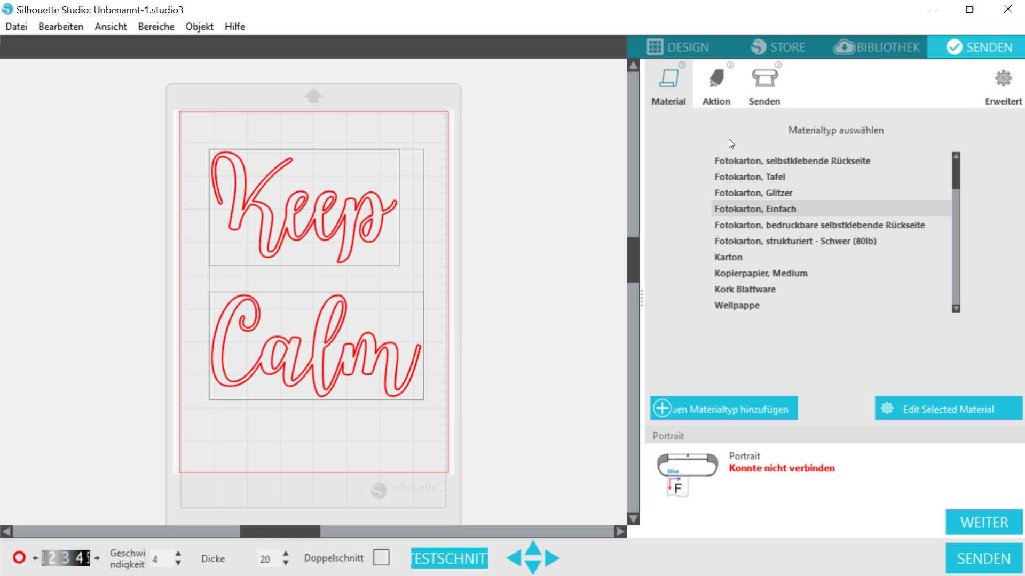
click(931, 11)
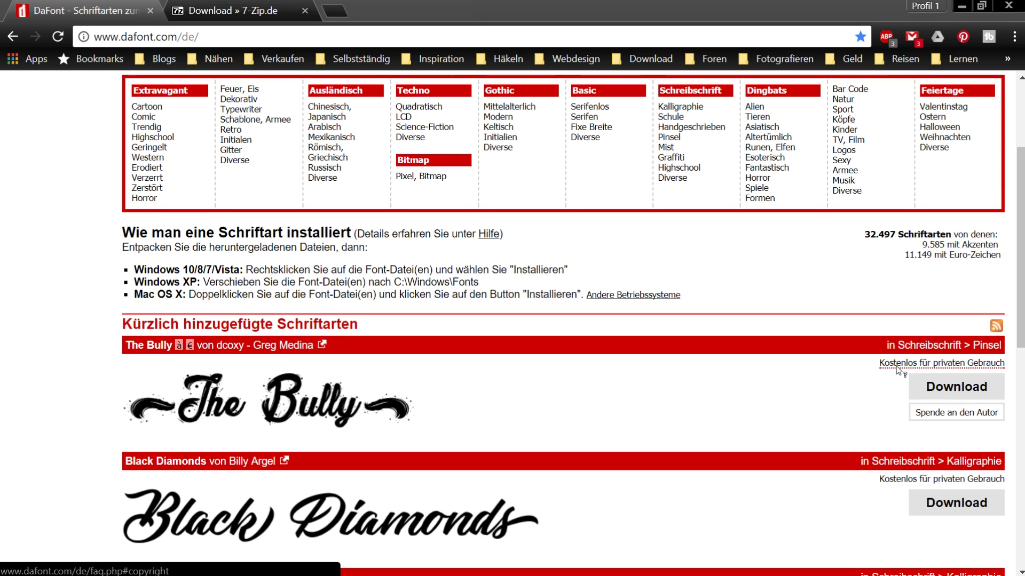
drag(1004, 363, 870, 363)
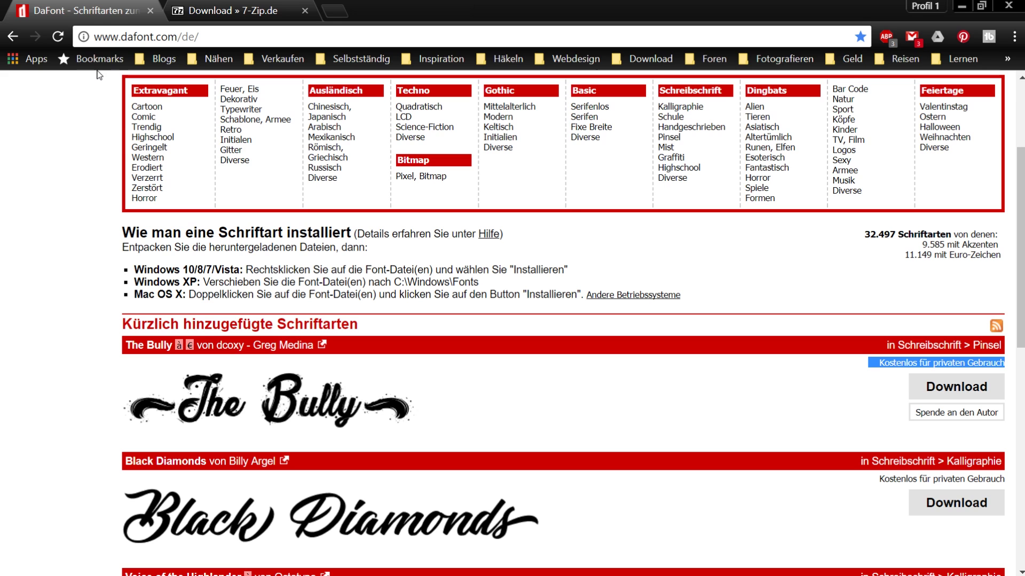
Step: Open DaFont's Extravagant > Cartoon category and browse through its font previews
click(147, 106)
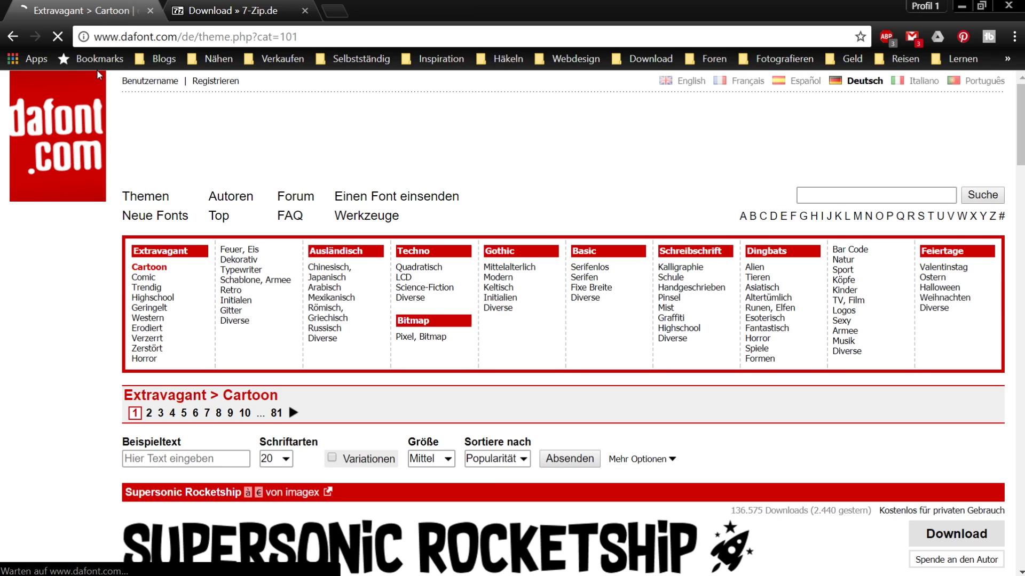
scroll(98, 75, down, 7)
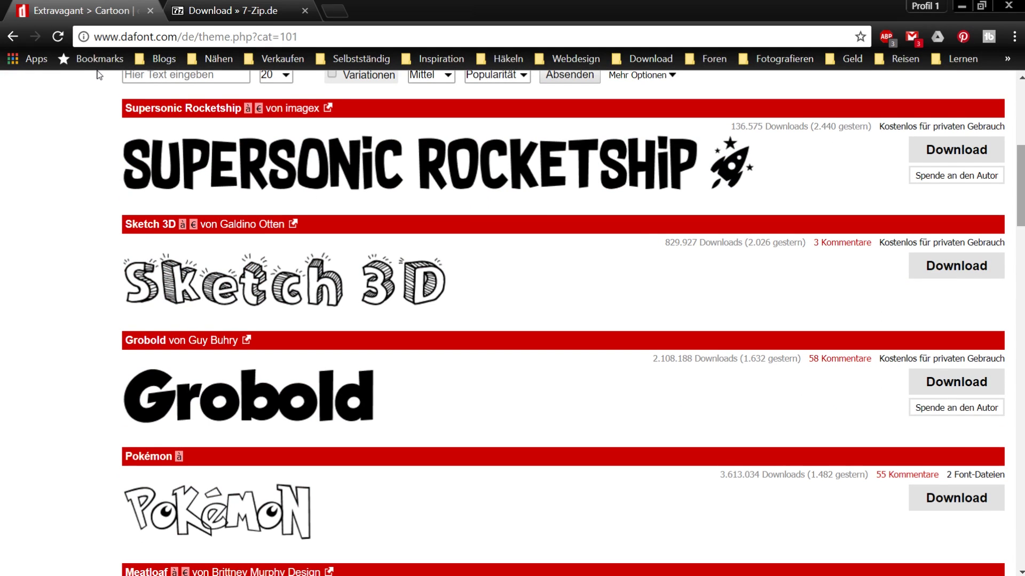
scroll(98, 75, down, 6)
scroll(98, 75, down, 19)
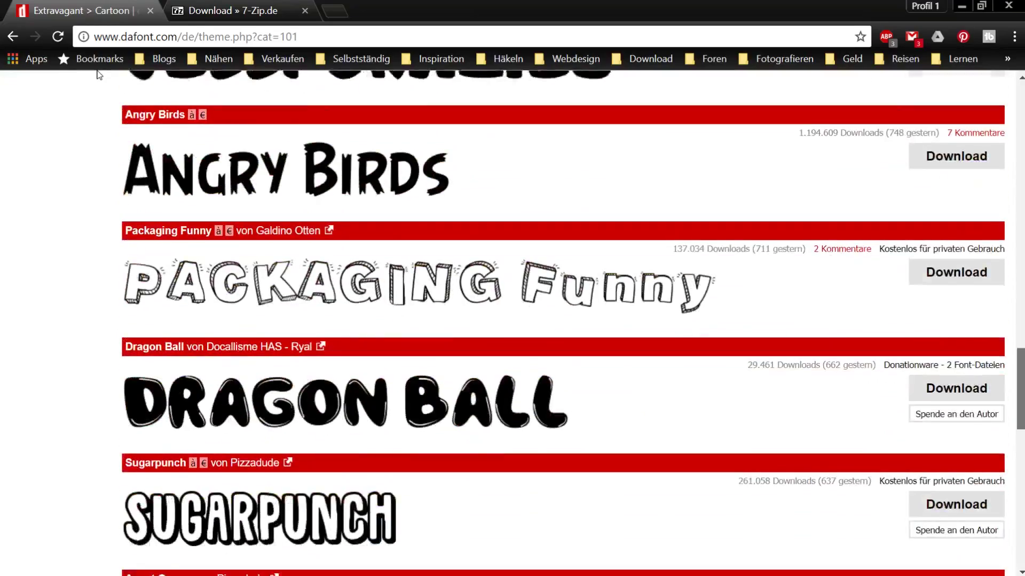
scroll(98, 75, down, 8)
scroll(98, 75, up, 20)
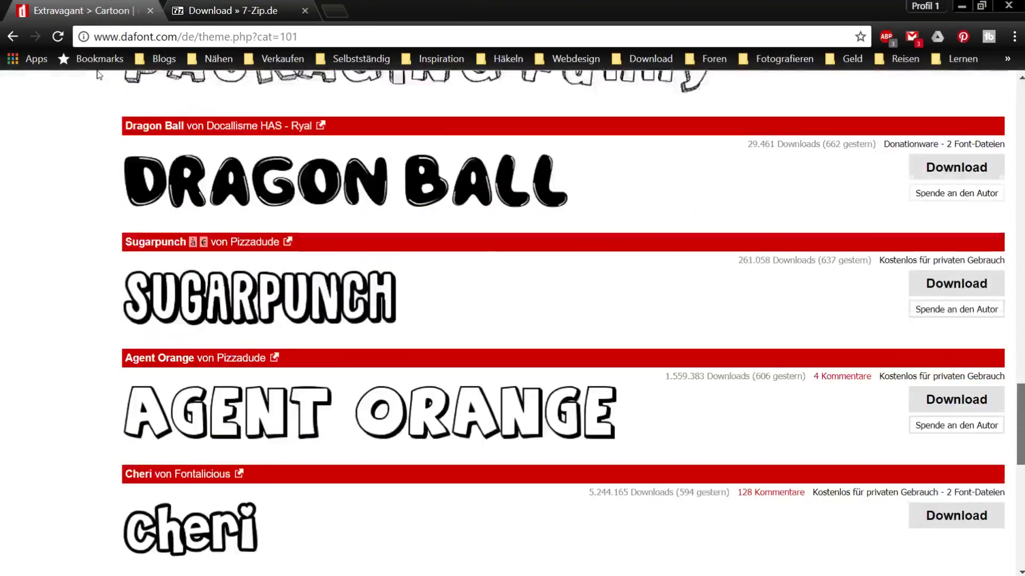
scroll(98, 75, up, 16)
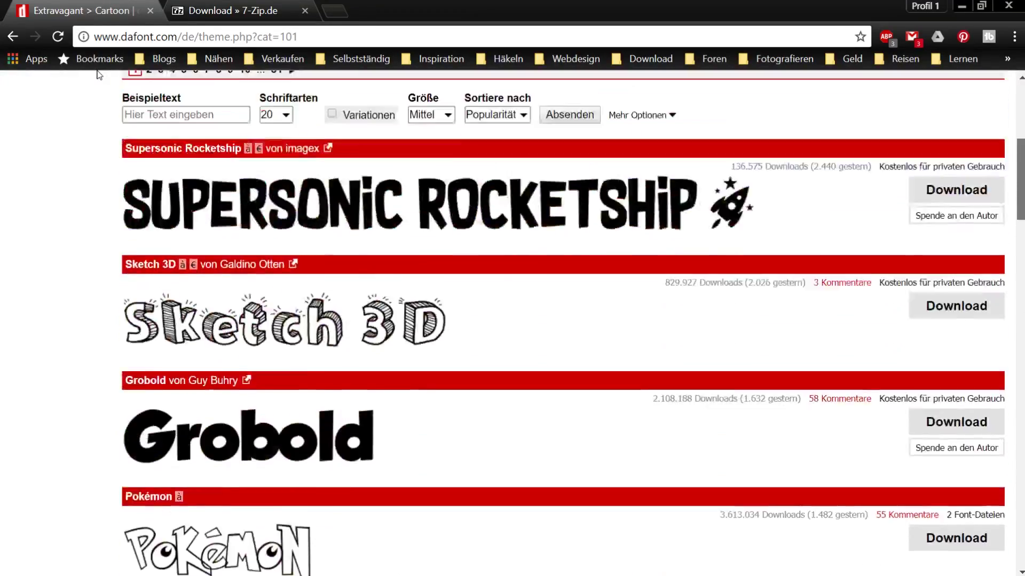
scroll(98, 74, up, 2)
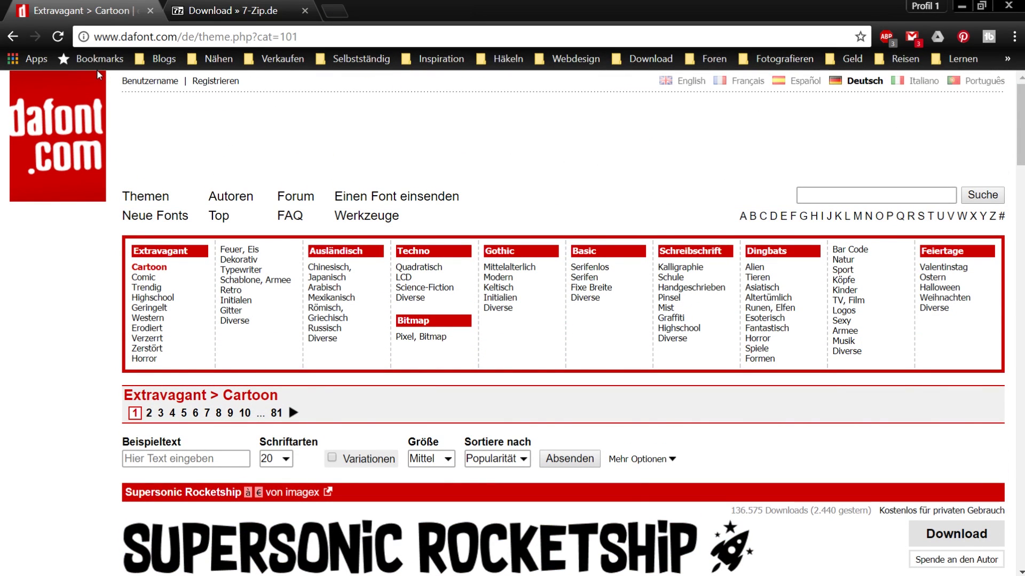
Step: Open the WhatTheFont page of myfonts.com in a new browser tab
click(338, 11)
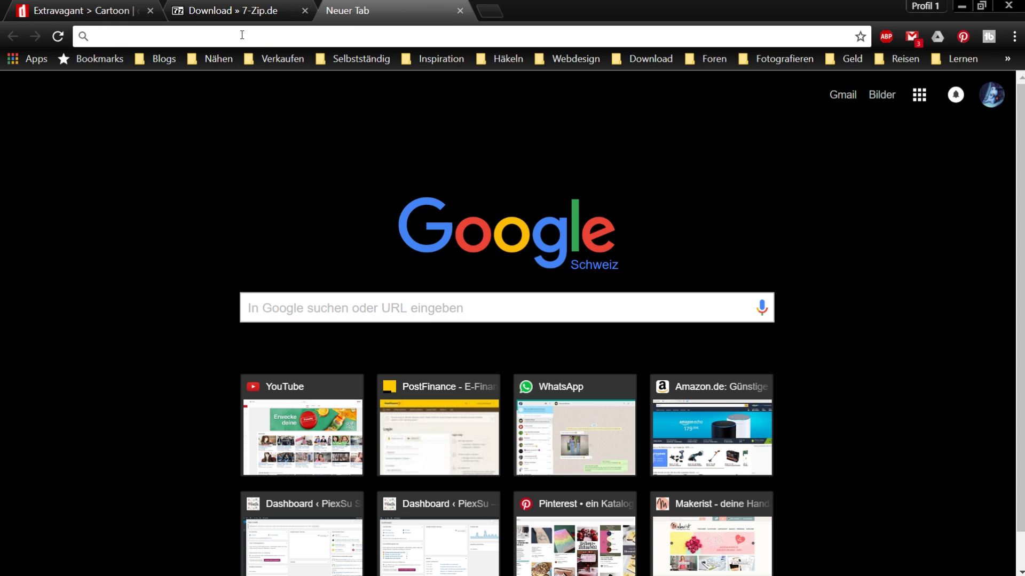
text(myfonts.com)
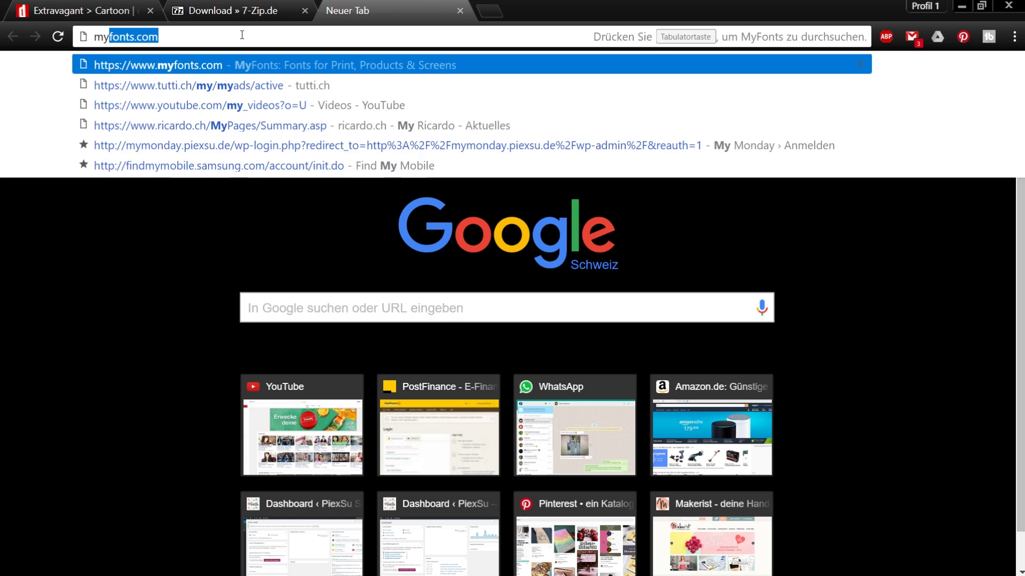
key(Return)
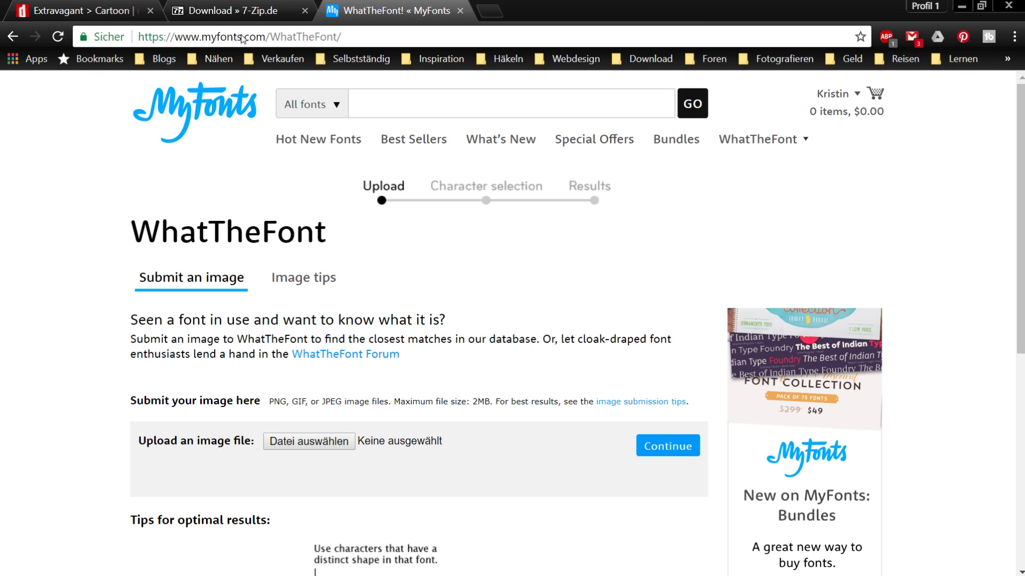
Step: Return to DaFont and download the Blazed font from the Extravagant > Feuer, Eis category
click(78, 15)
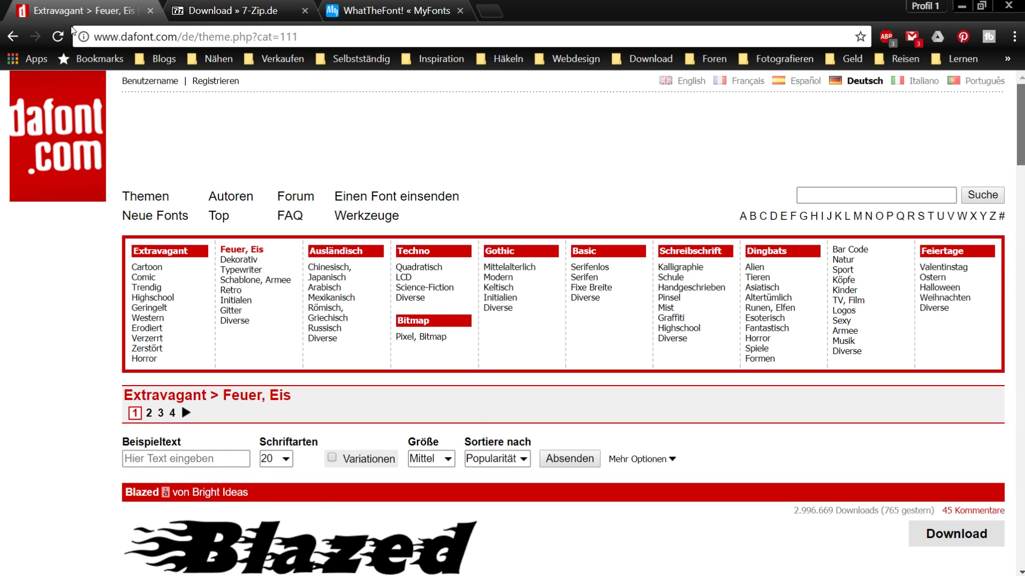
scroll(563, 320, down, 4)
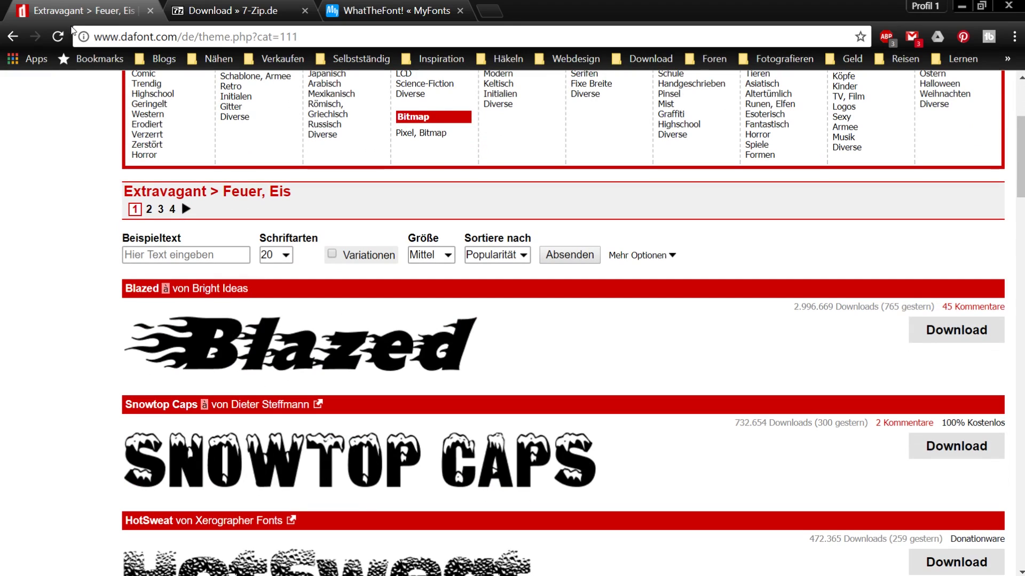
key(Tab)
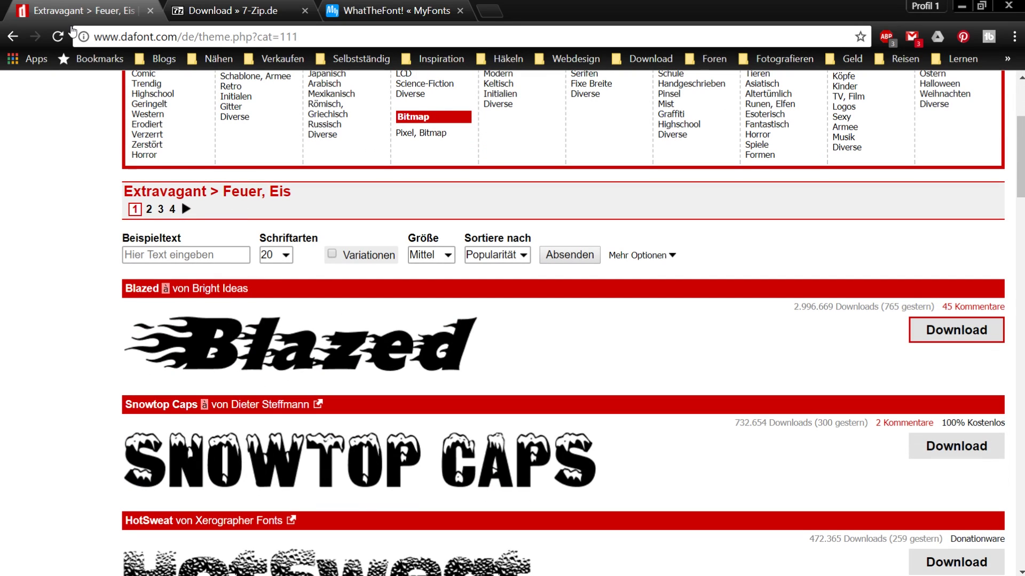
key(Return)
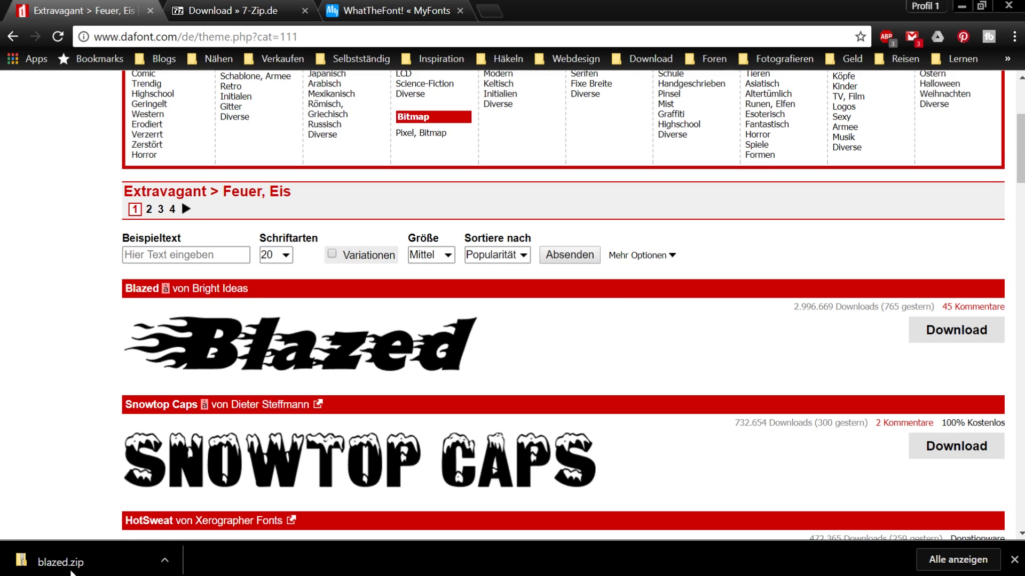
Step: Show the downloaded blazed.zip in a maximized Downloads folder window and return to the browser
click(164, 561)
click(179, 506)
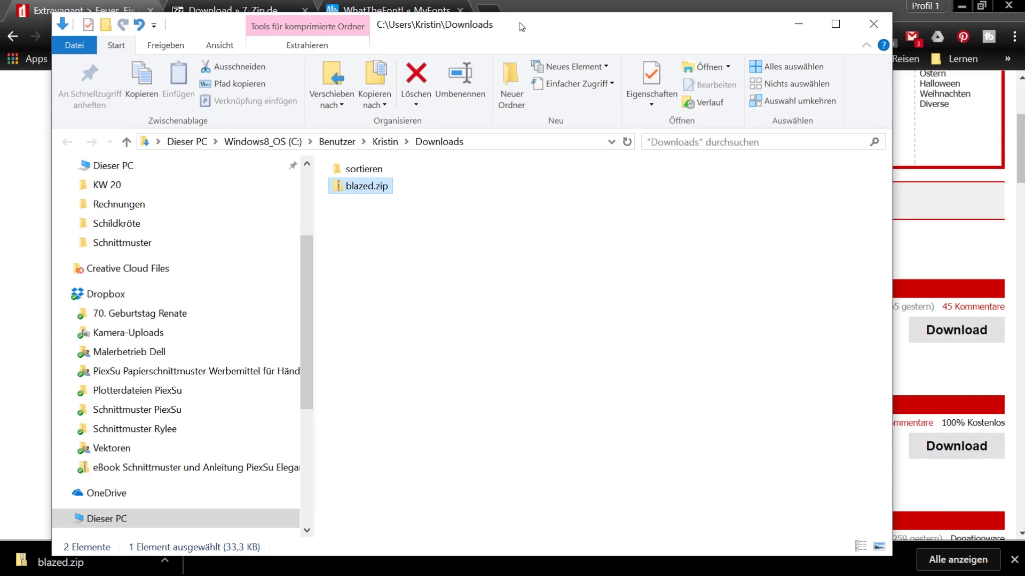
double_click(522, 27)
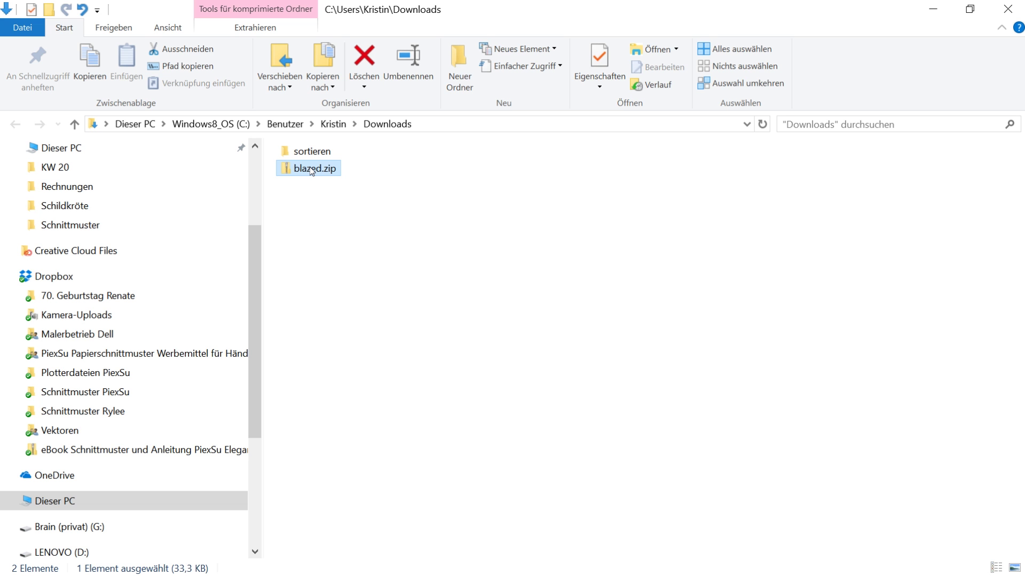
click(937, 11)
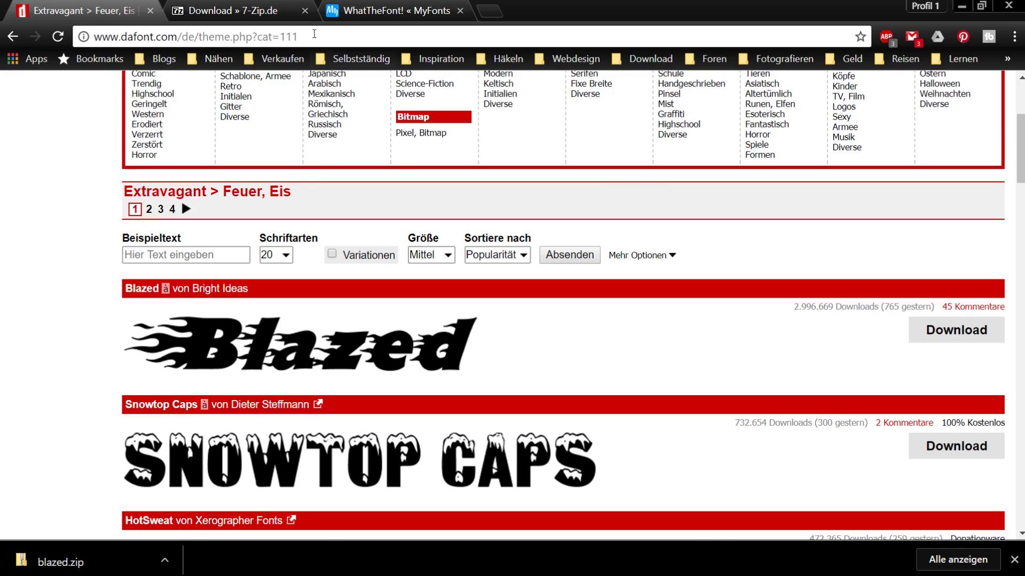
Step: Examine the available Windows versions on the 7-Zip download page at 7-zip.de
click(246, 10)
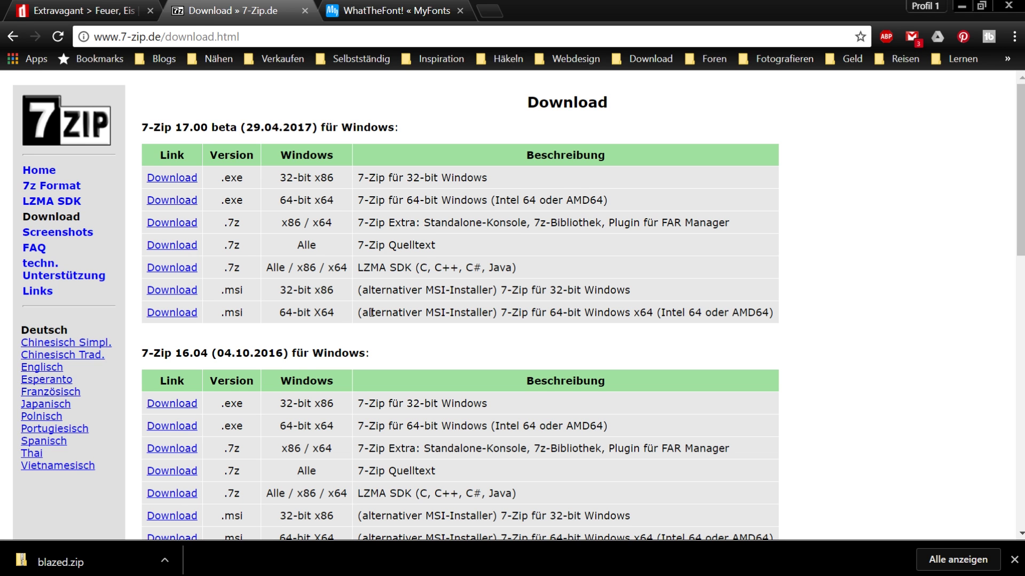
scroll(349, 307, down, 7)
scroll(349, 307, up, 7)
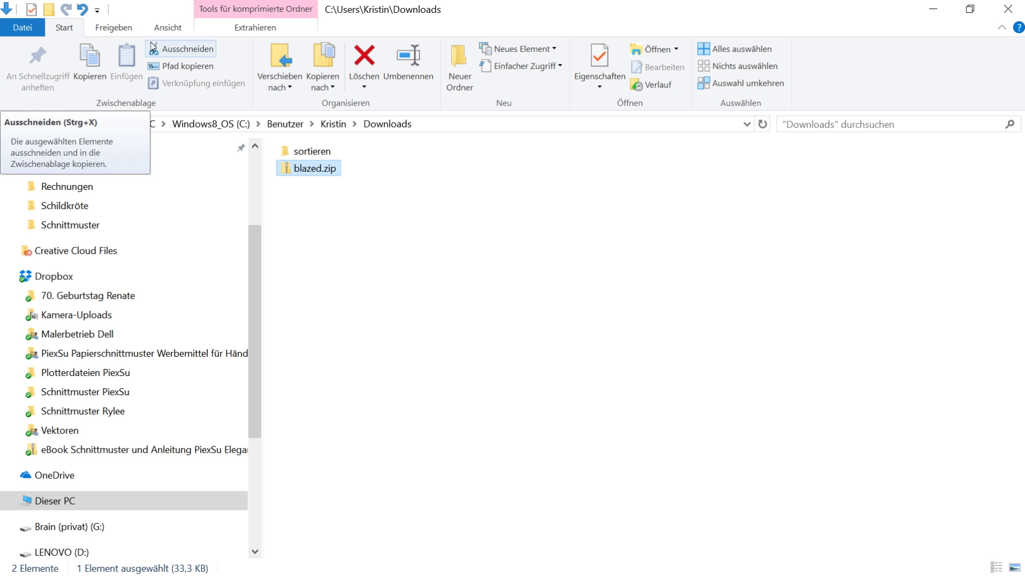
Step: In File Explorer's folder options, turn off hiding extensions for known file types and apply the setting
click(169, 28)
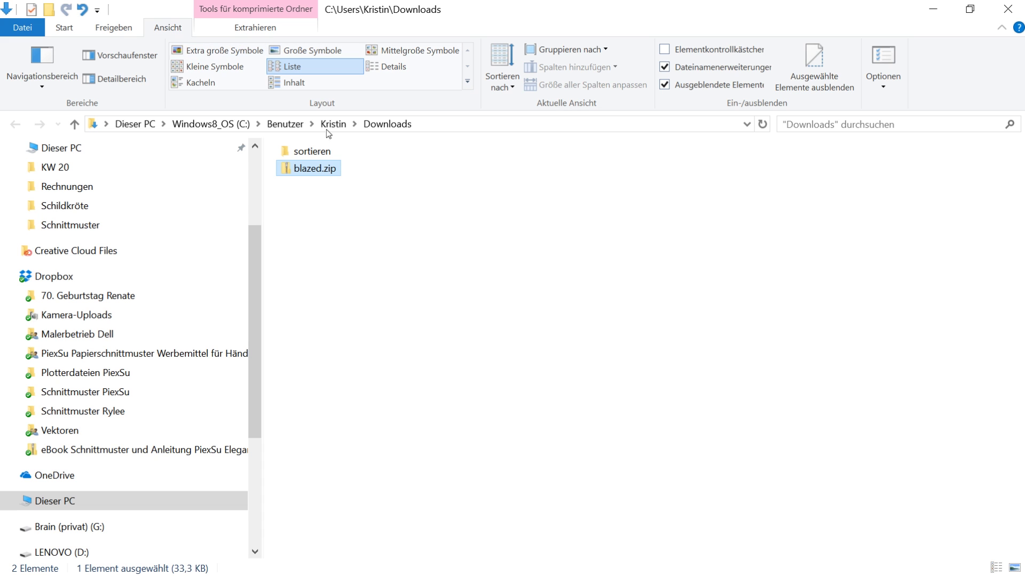
click(889, 91)
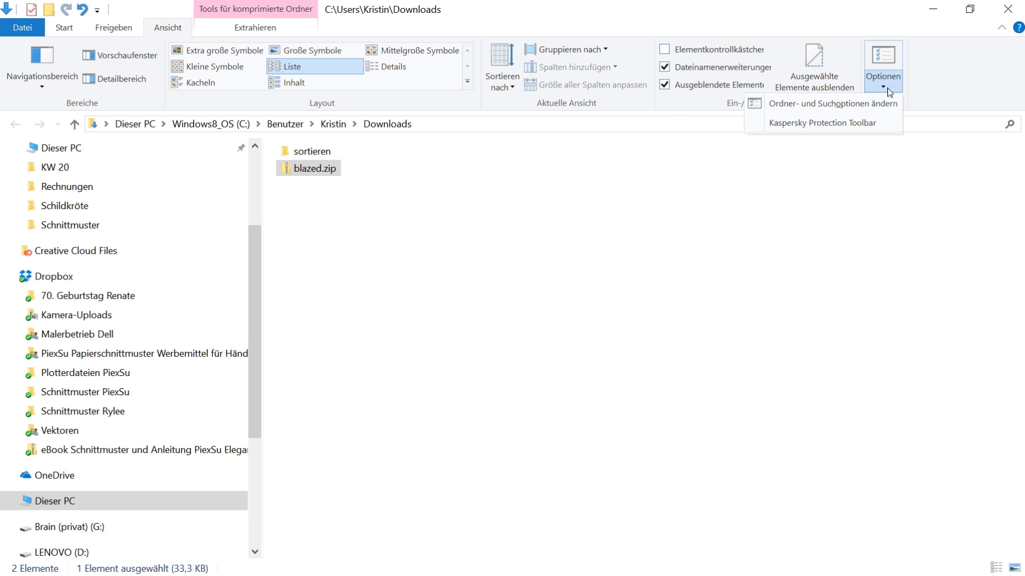
click(798, 107)
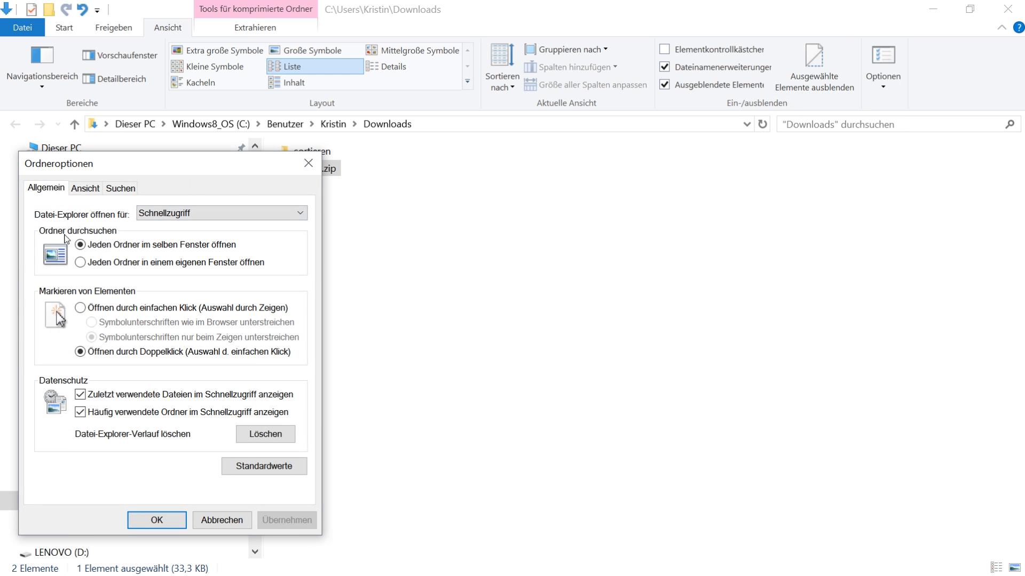
click(85, 188)
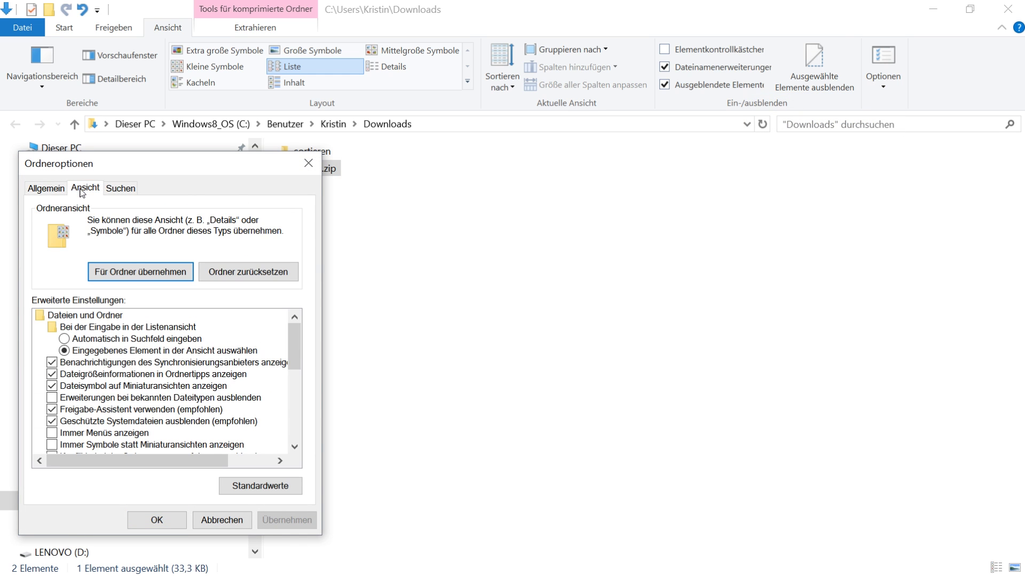
scroll(127, 357, down, 2)
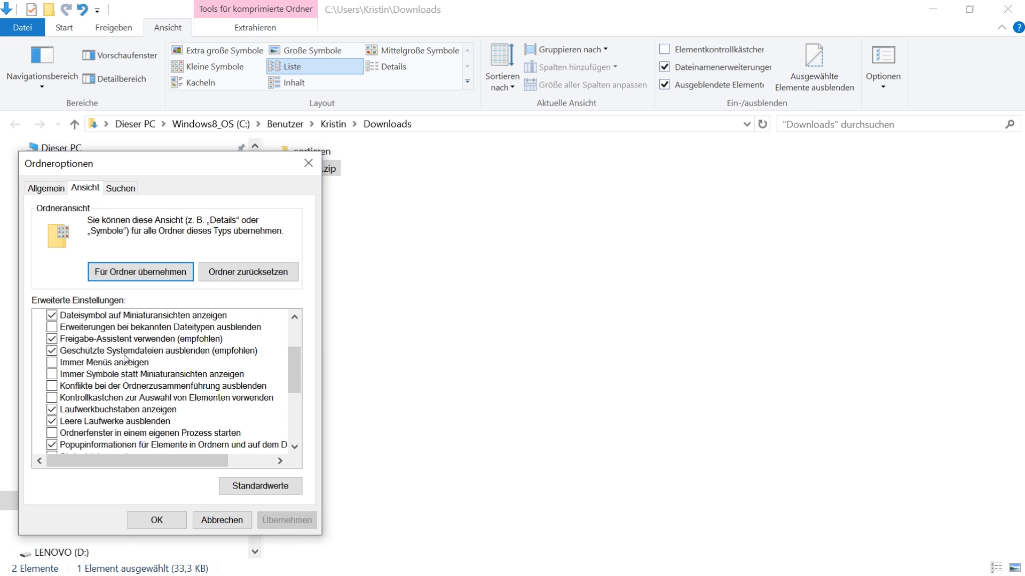
click(114, 329)
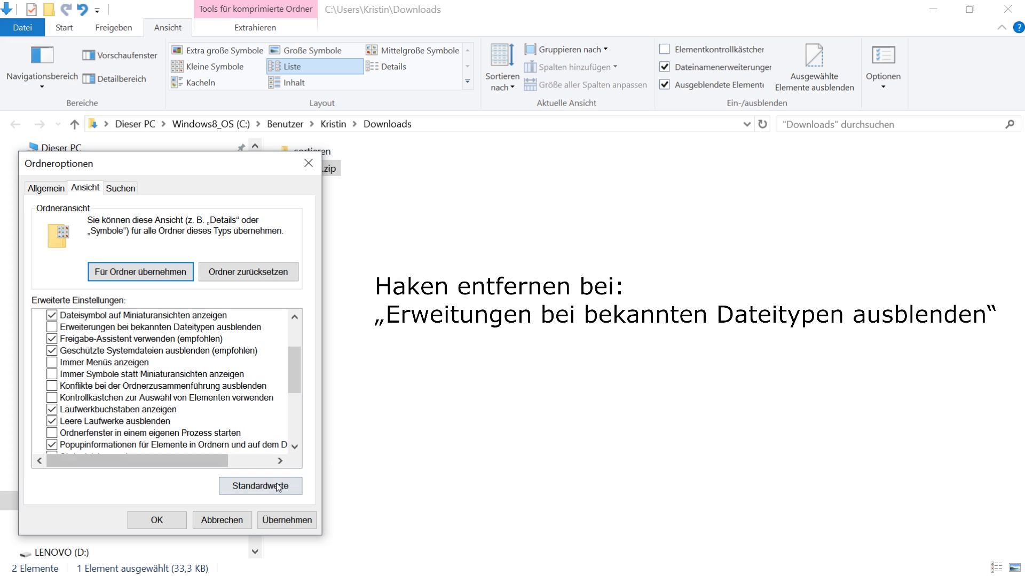
click(281, 527)
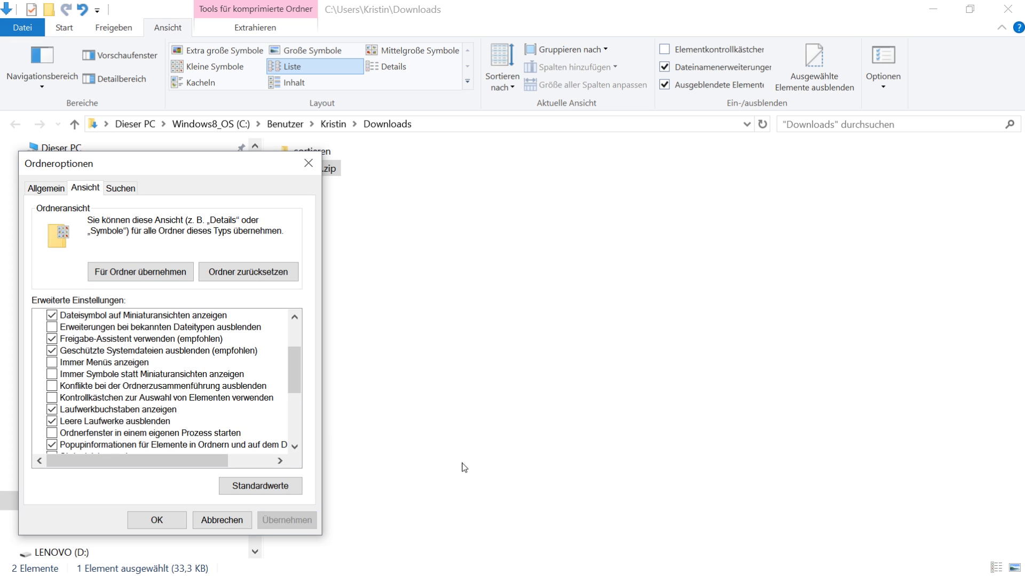
click(134, 521)
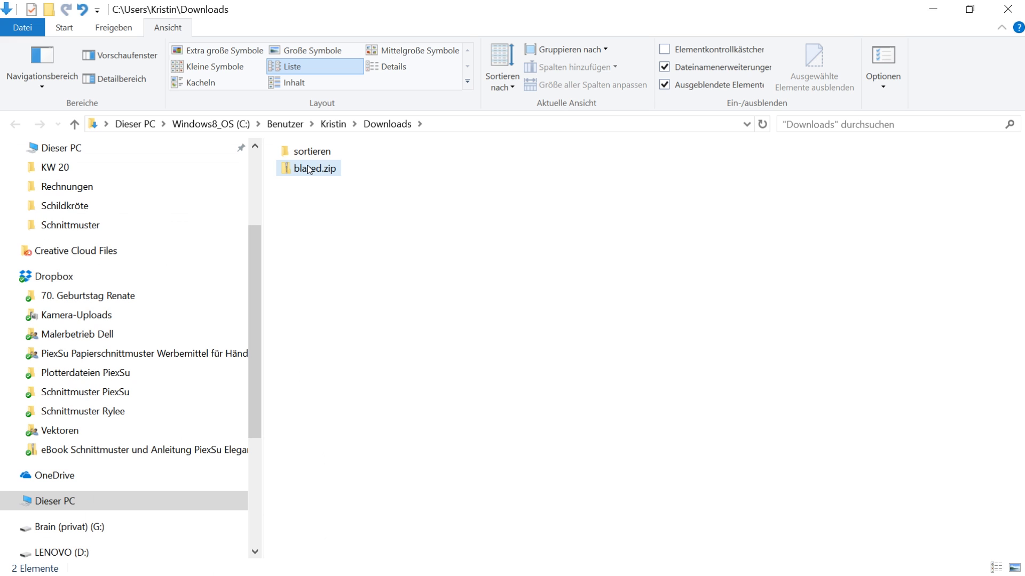
Step: Extract blazed.zip with 7-Zip into a "blazed" subfolder of Downloads
right_click(308, 169)
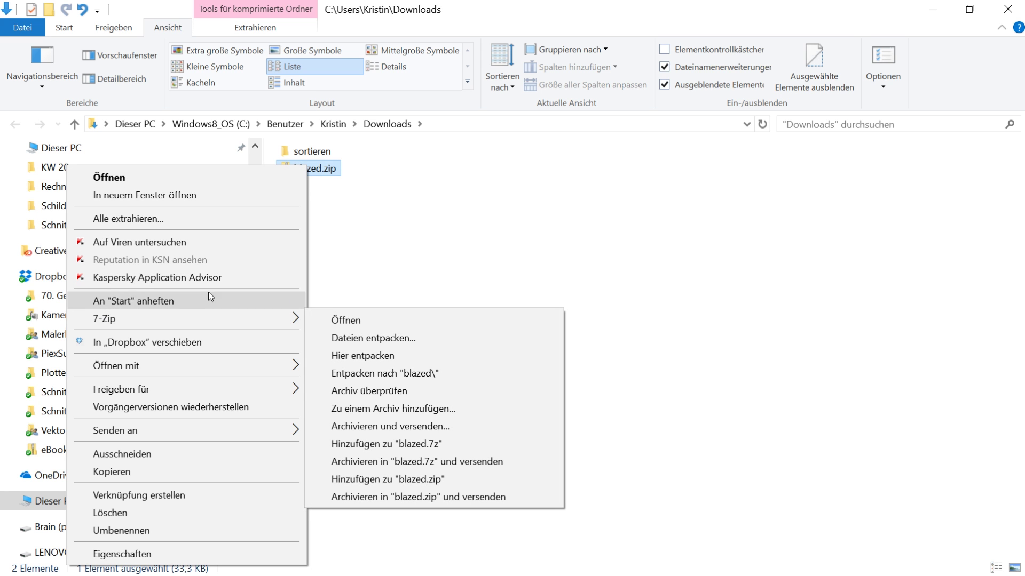
mouse_move(137, 318)
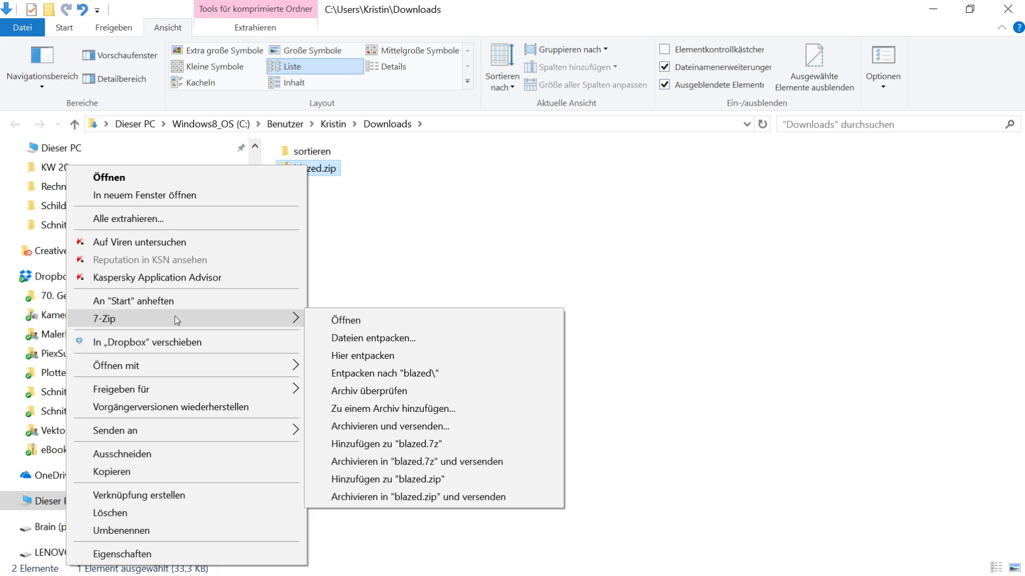
click(354, 376)
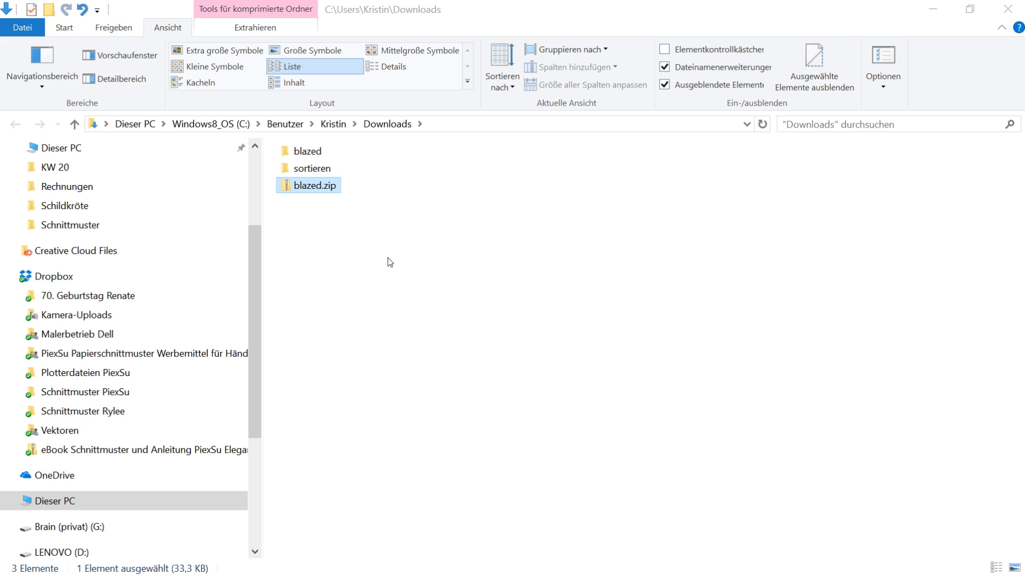
Step: Open the extracted blazed folder and copy the font file Blazed.ttf
double_click(294, 148)
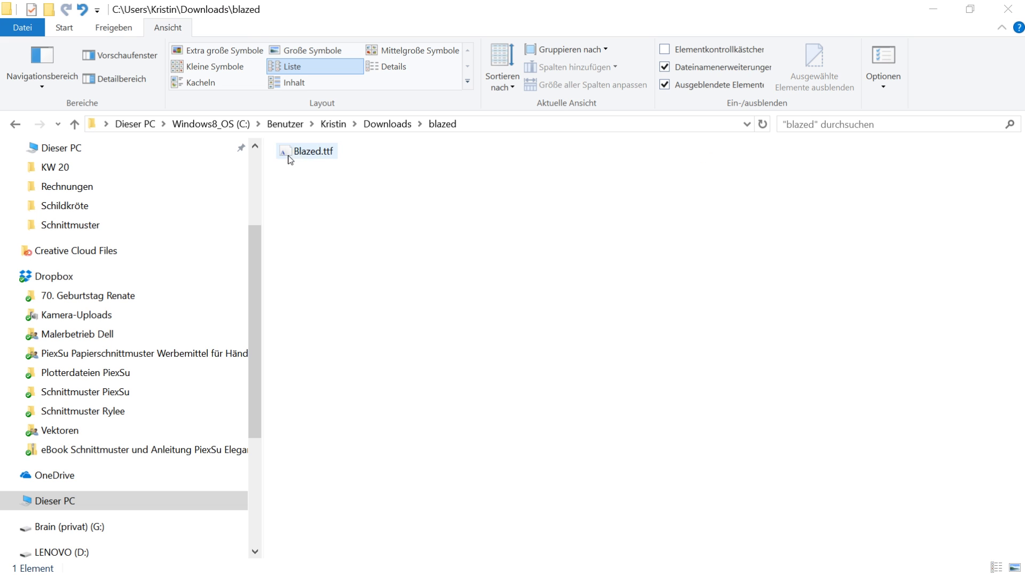
click(295, 155)
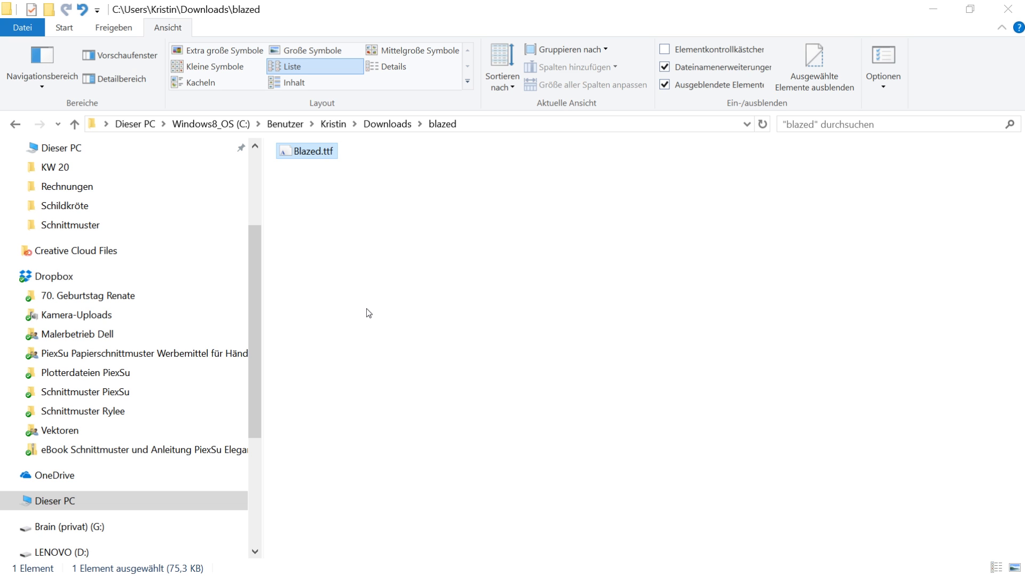
click(342, 267)
click(308, 155)
right_click(308, 154)
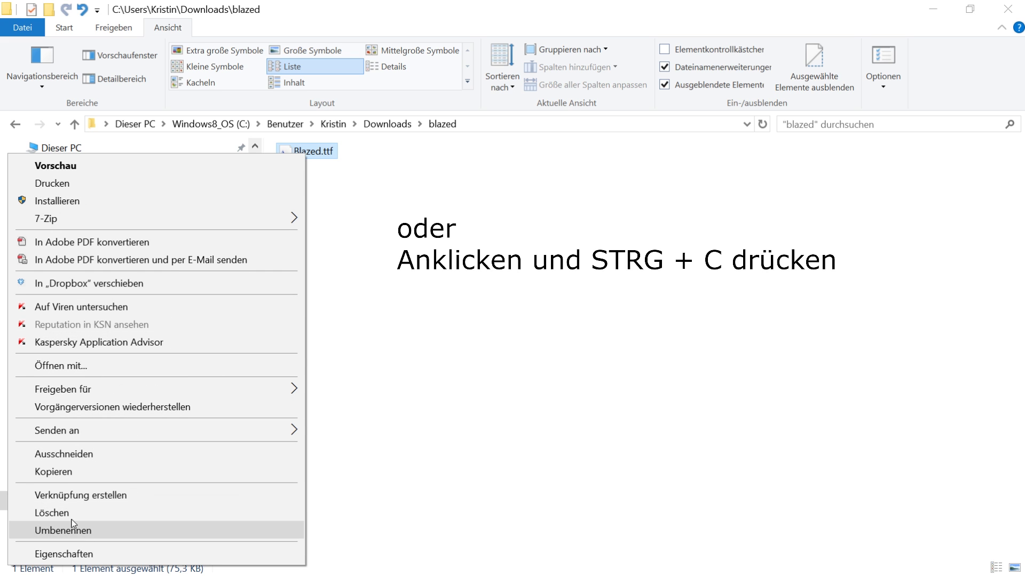
click(155, 472)
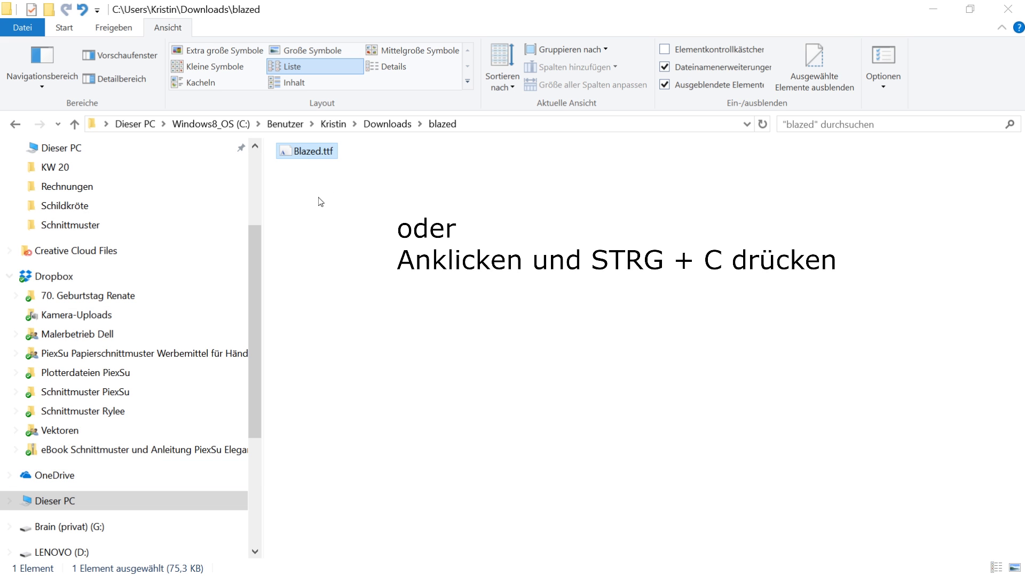
Step: Install the copied font by pasting it into the C:\Windows\Fonts folder
scroll(161, 328, down, 3)
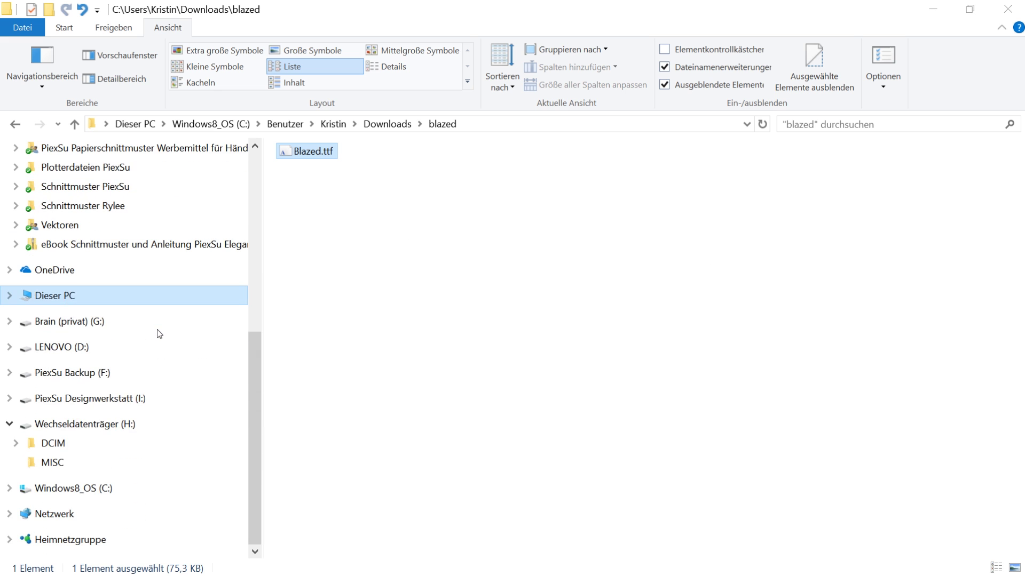
click(60, 492)
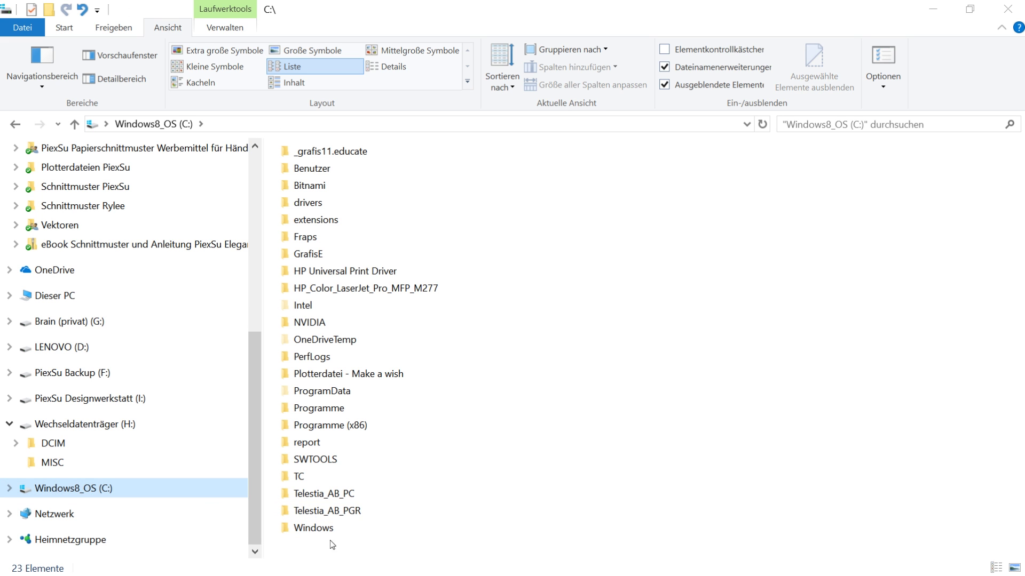
double_click(316, 532)
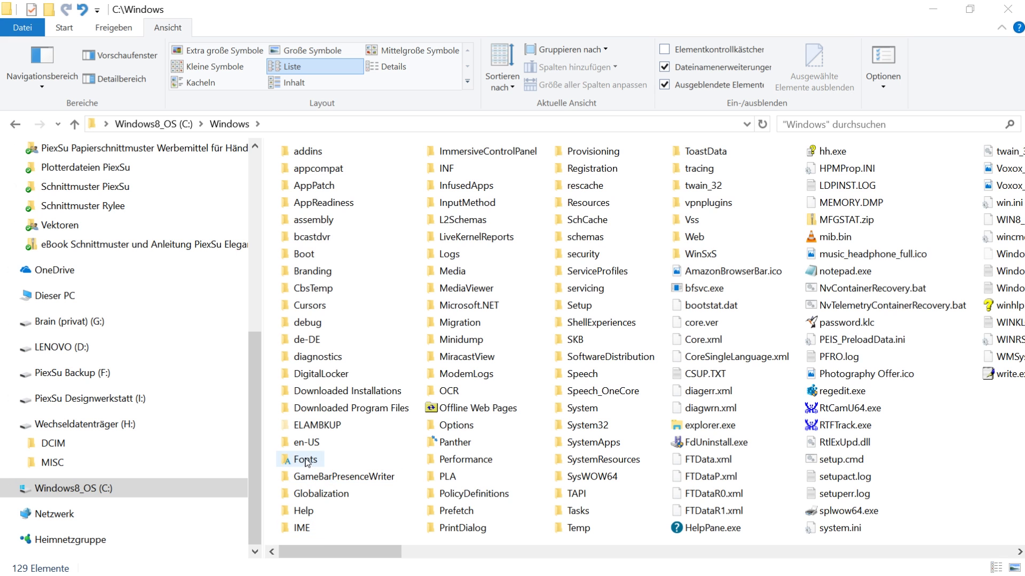
double_click(303, 460)
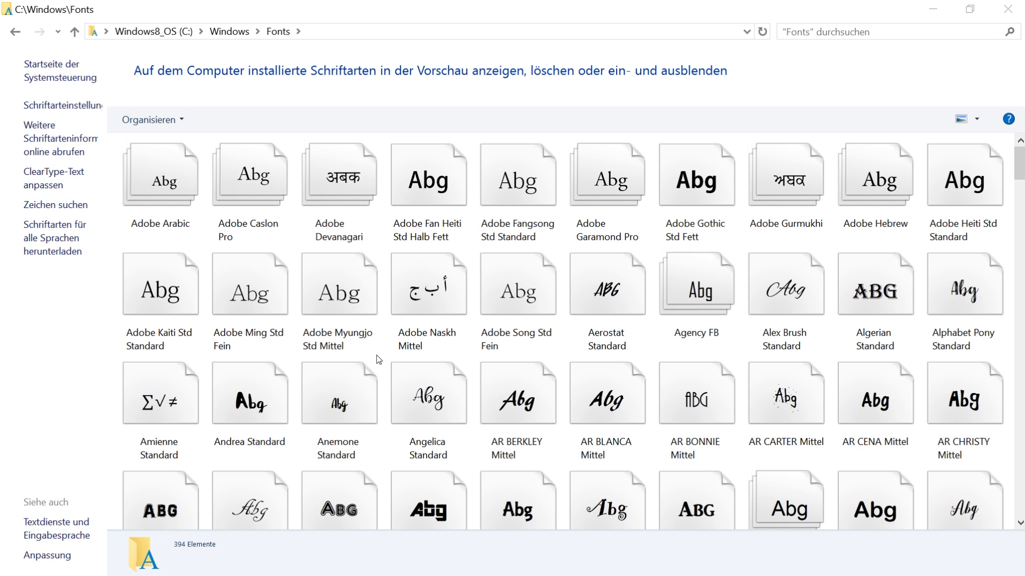
key(ctrl+v)
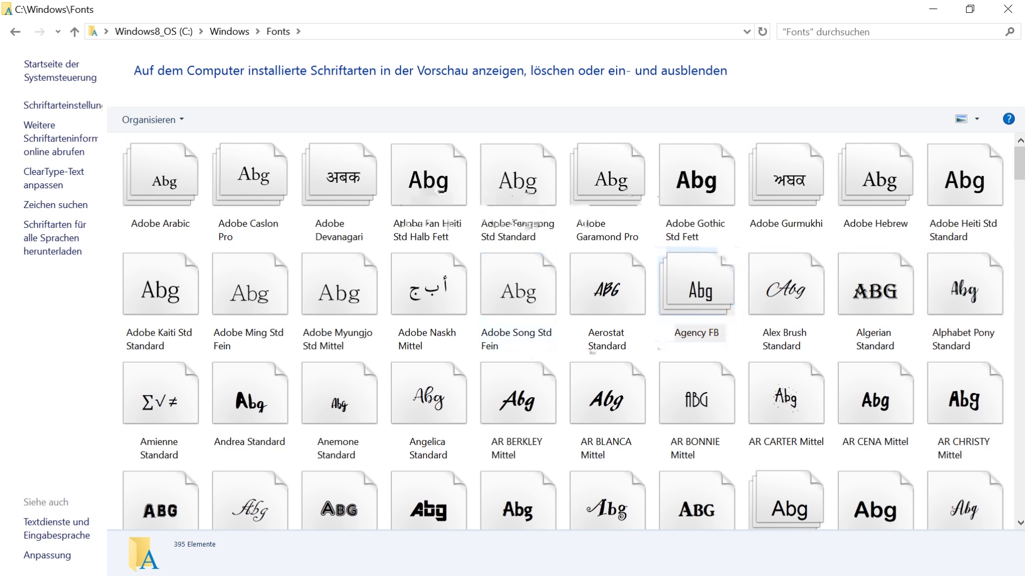
Step: Locate and select Blazed Standard among the installed fonts
scroll(528, 354, down, 3)
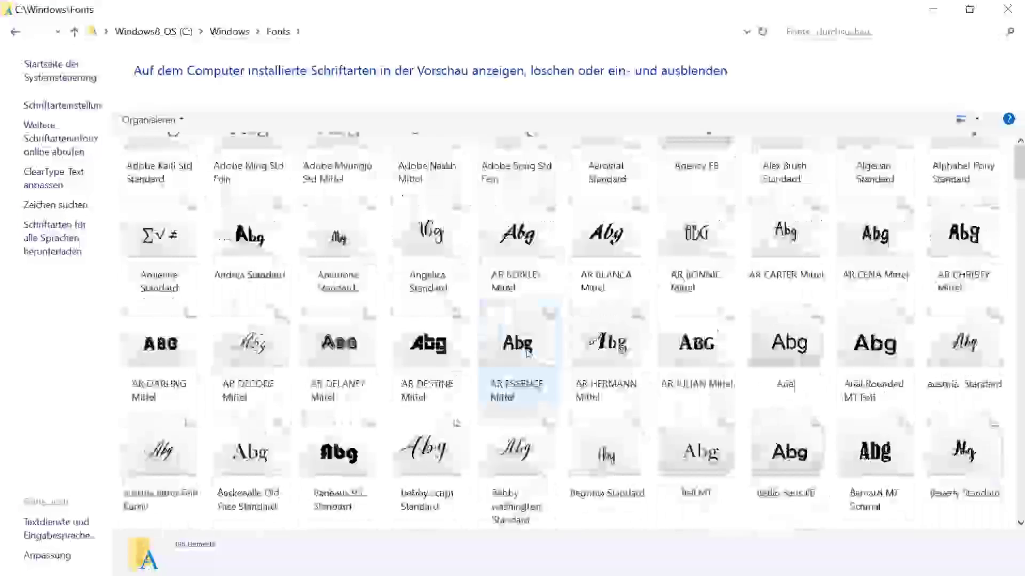
scroll(528, 353, down, 4)
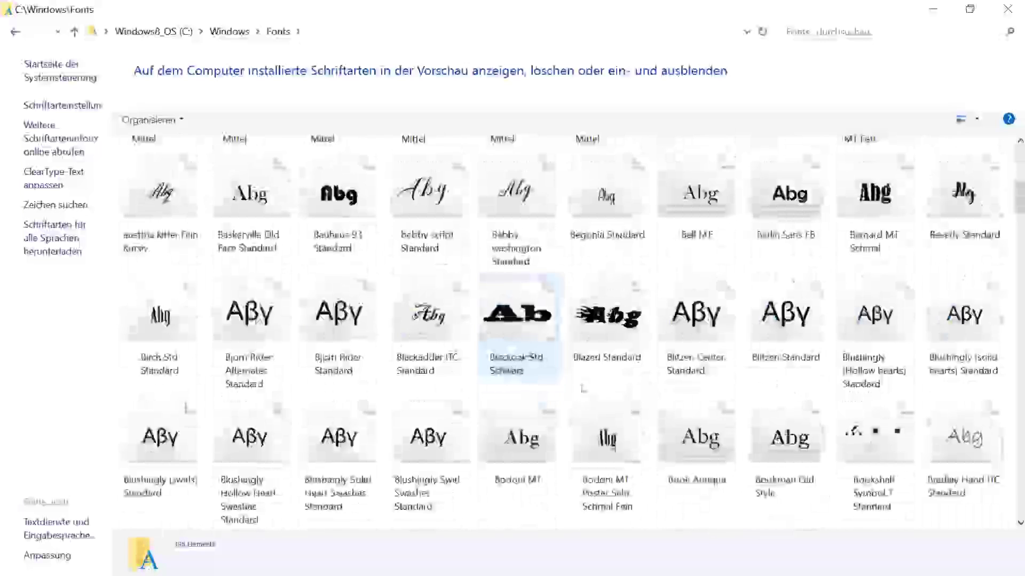
click(609, 319)
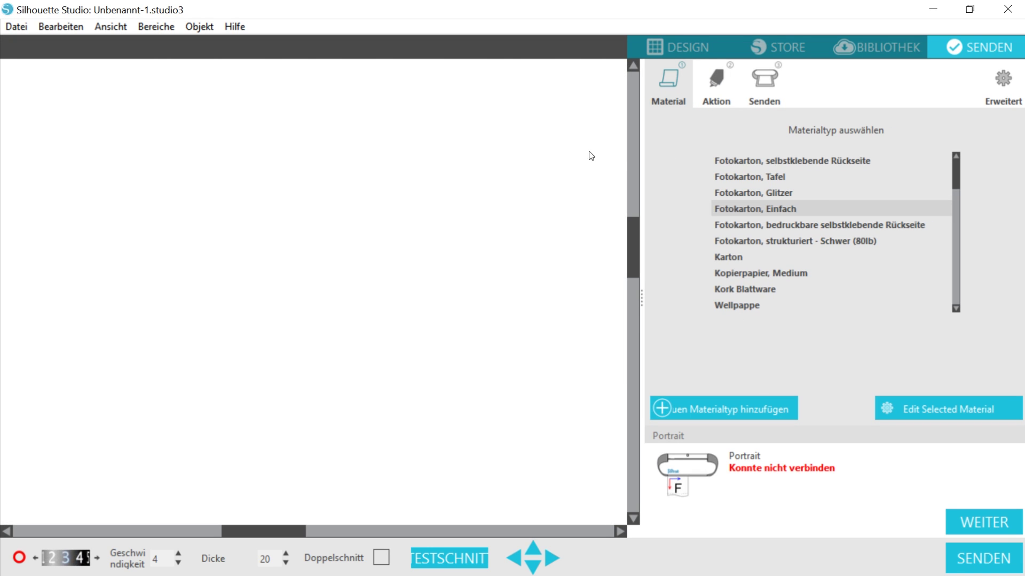
Step: Switch to the design page in Silhouette Studio and delete the "Keep" and "Calm" lettering
click(662, 45)
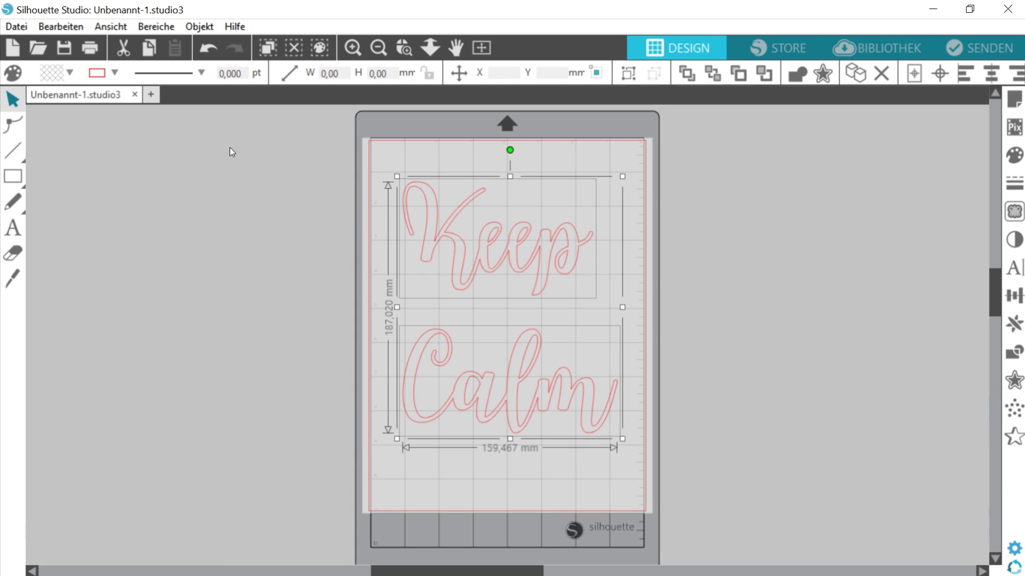
double_click(438, 218)
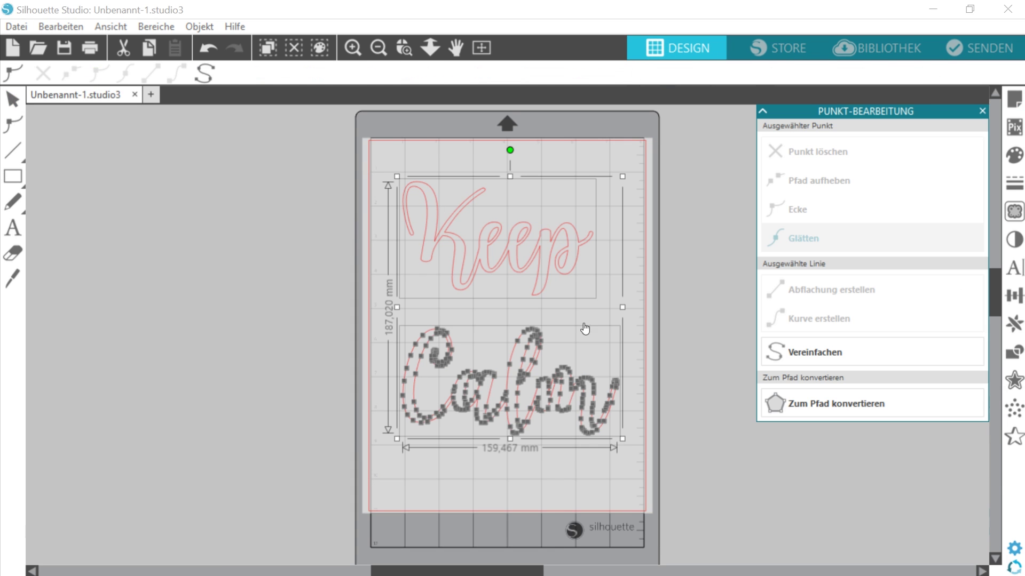
click(329, 241)
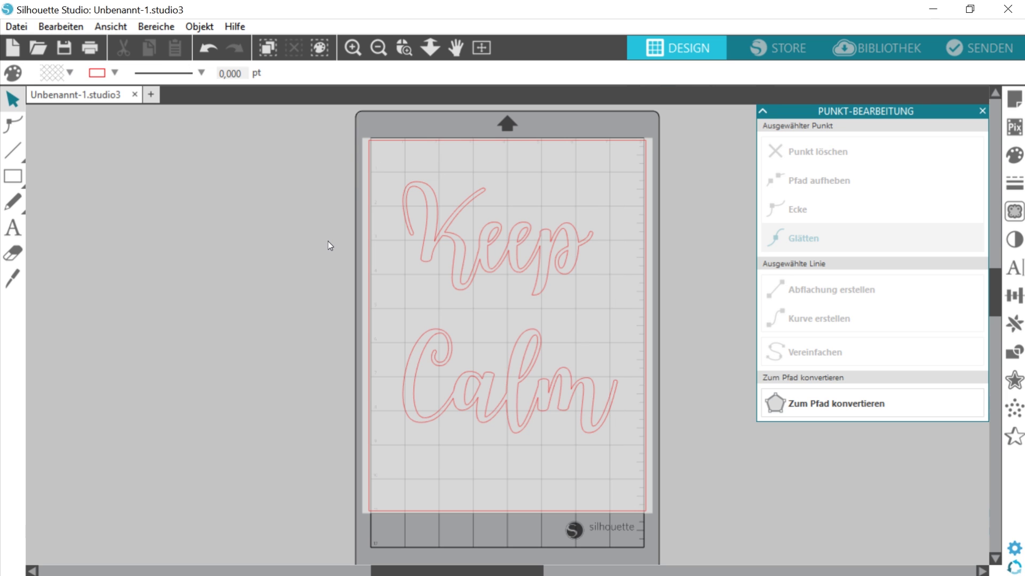
click(440, 222)
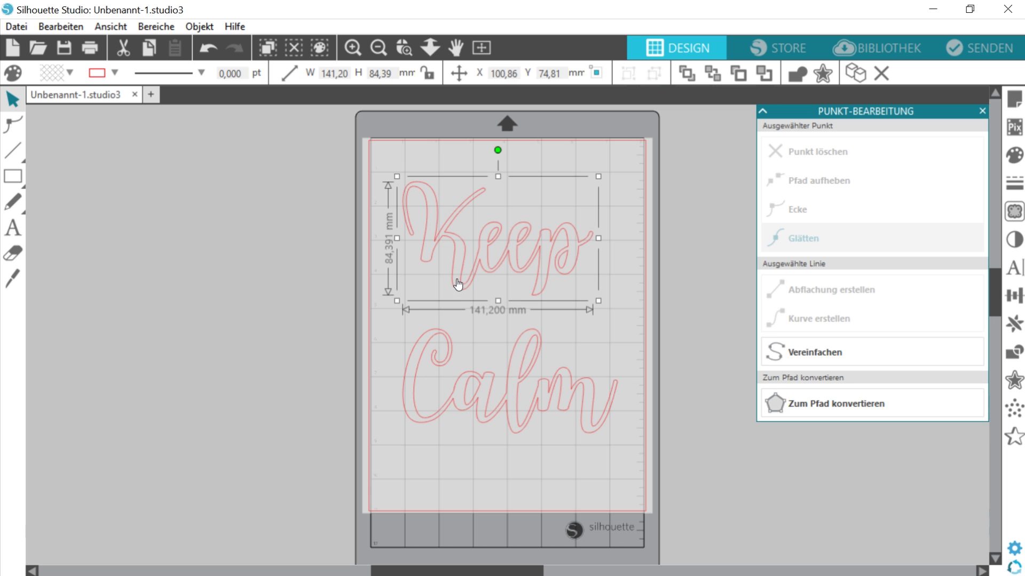
key(Delete)
click(455, 395)
key(Delete)
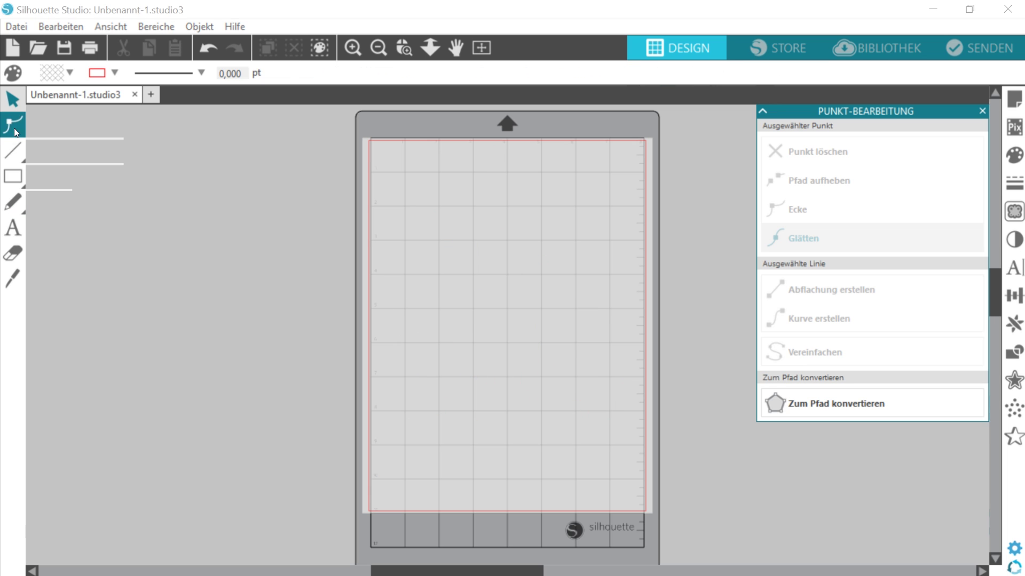
Step: Add the text "Blazed" in the upper part of the empty design page
click(13, 228)
click(415, 214)
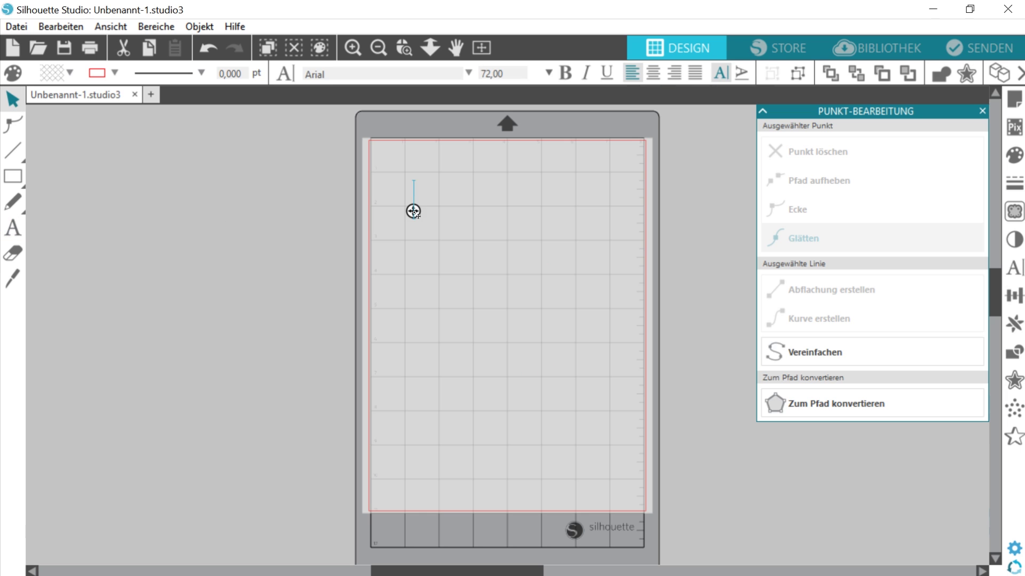
text(Blazed)
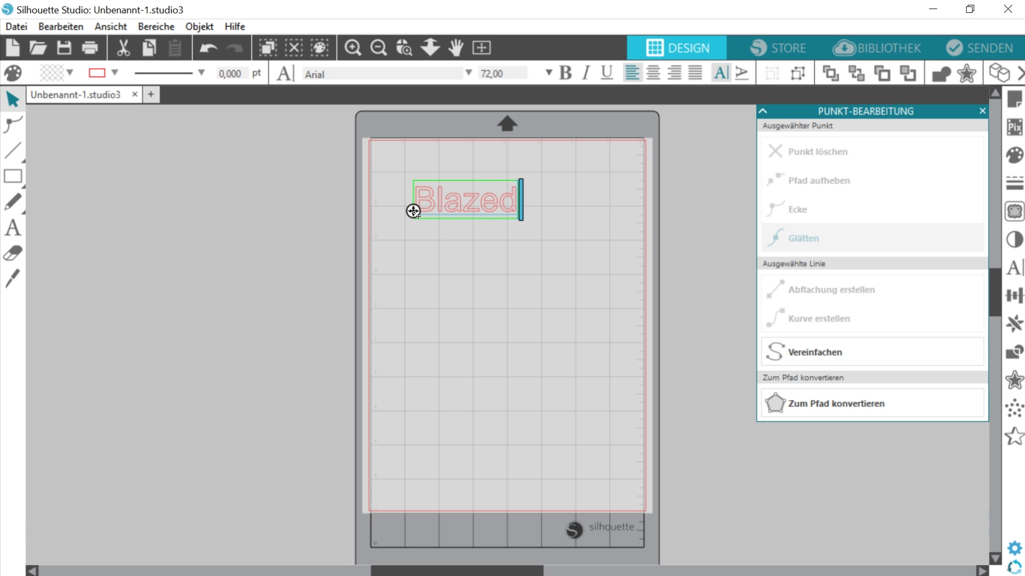
key(Escape)
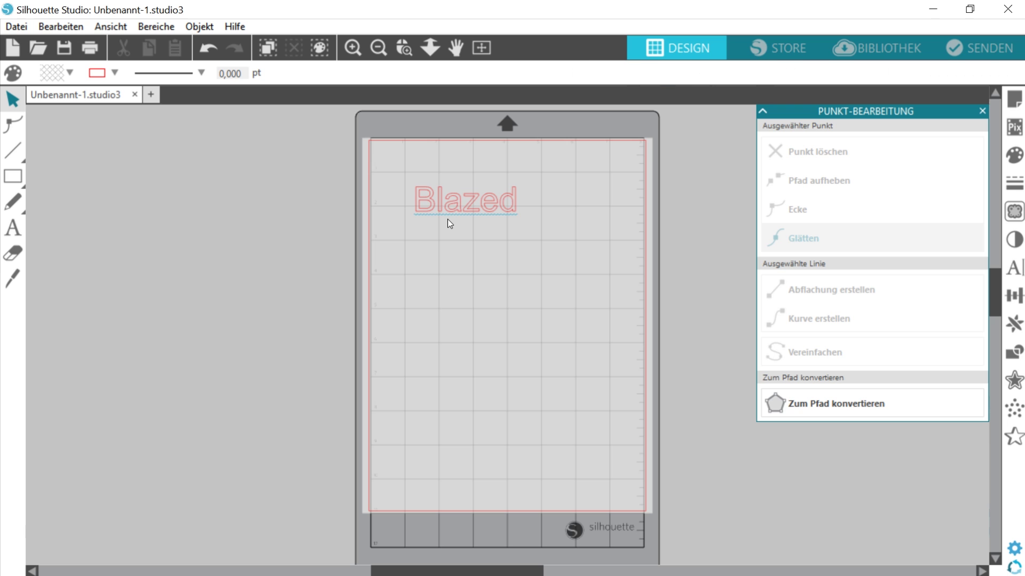
Step: Select the whole "Blazed" text for editing and look through the font list for the Blazed font
double_click(440, 200)
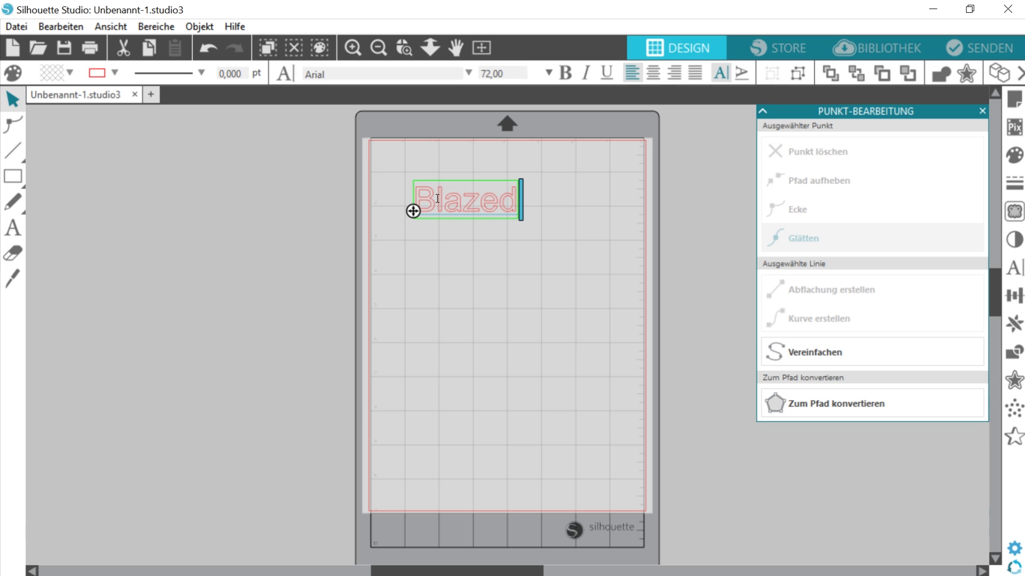
key(ctrl+a)
click(469, 72)
scroll(393, 137, up, 2)
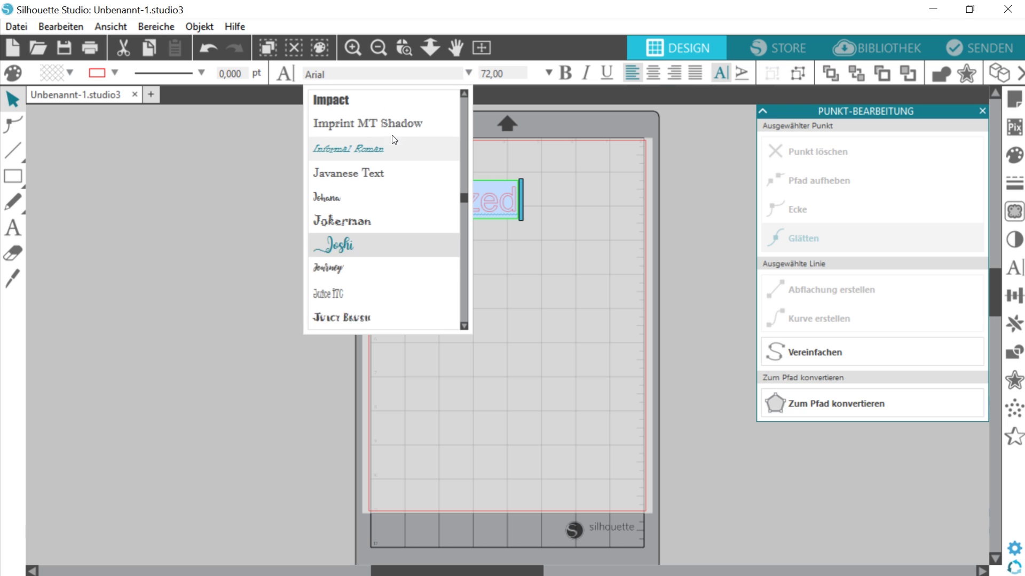
scroll(392, 135, up, 15)
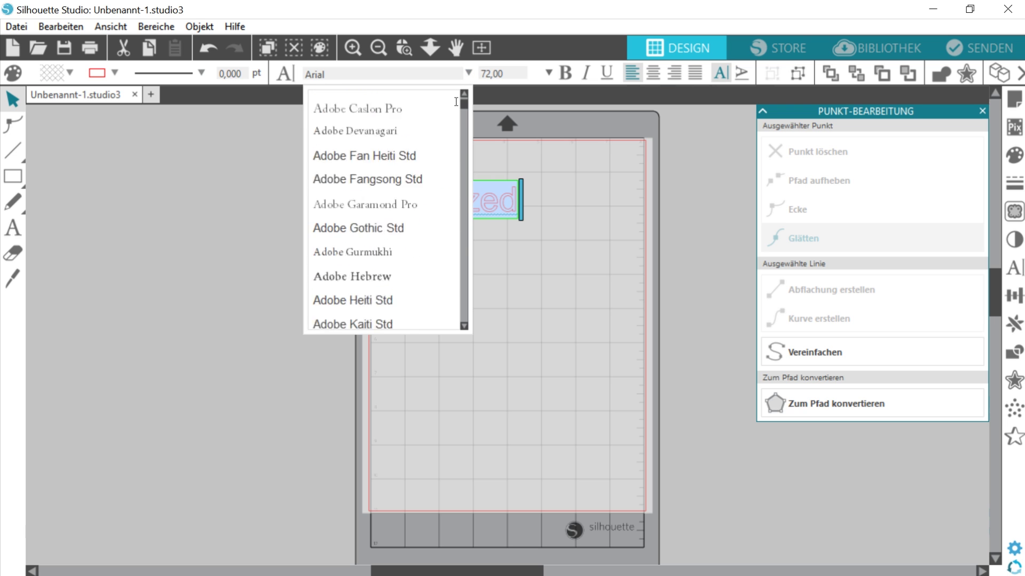
scroll(457, 101, up, 2)
scroll(392, 161, down, 1)
scroll(389, 176, up, 1)
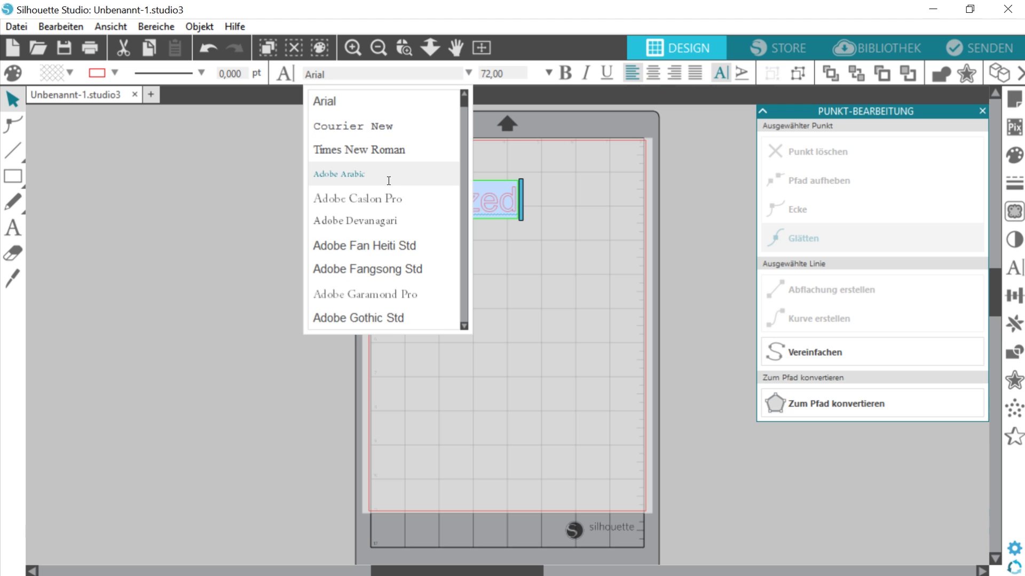
scroll(389, 181, down, 5)
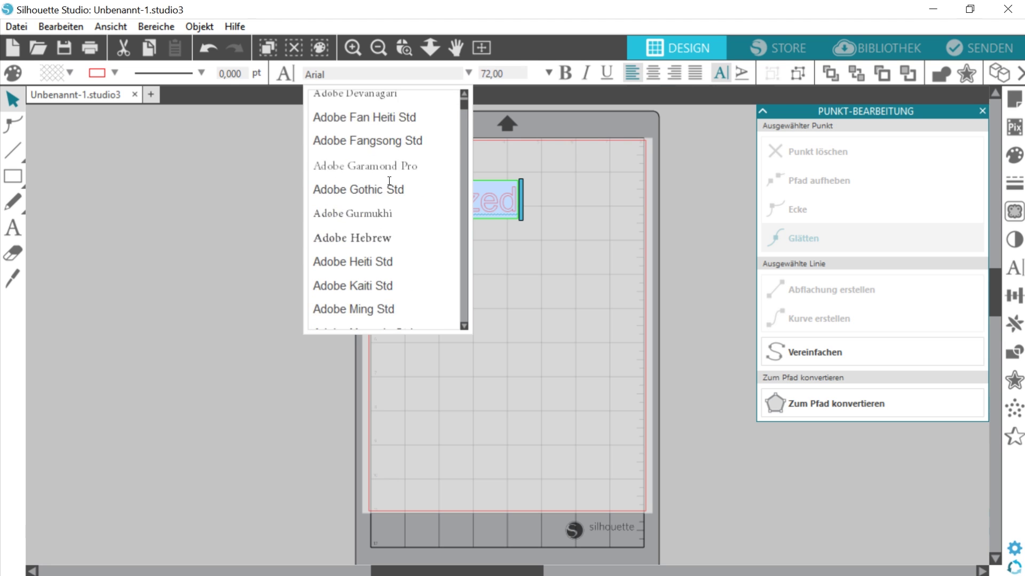
scroll(389, 180, down, 7)
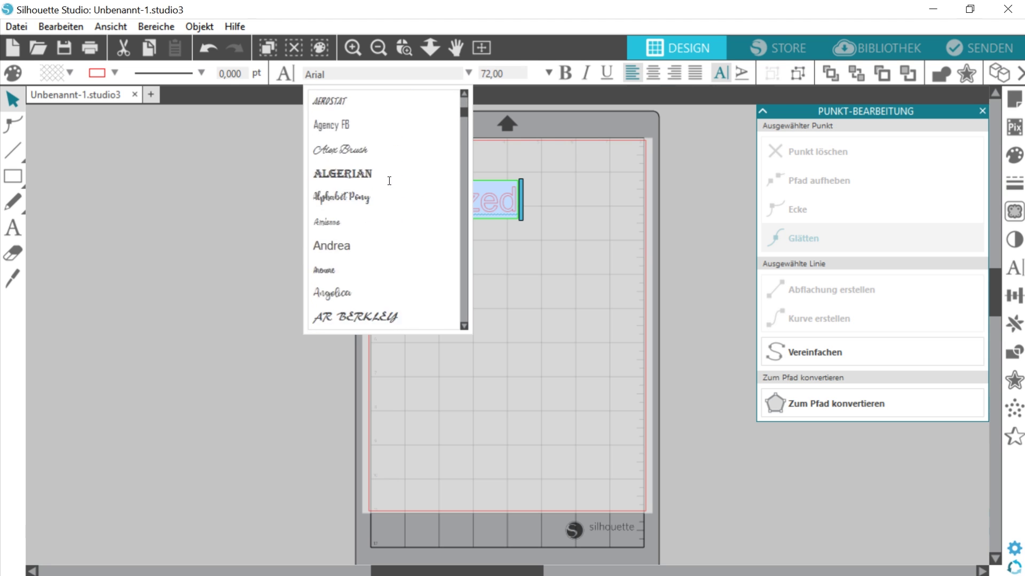
scroll(370, 271, down, 5)
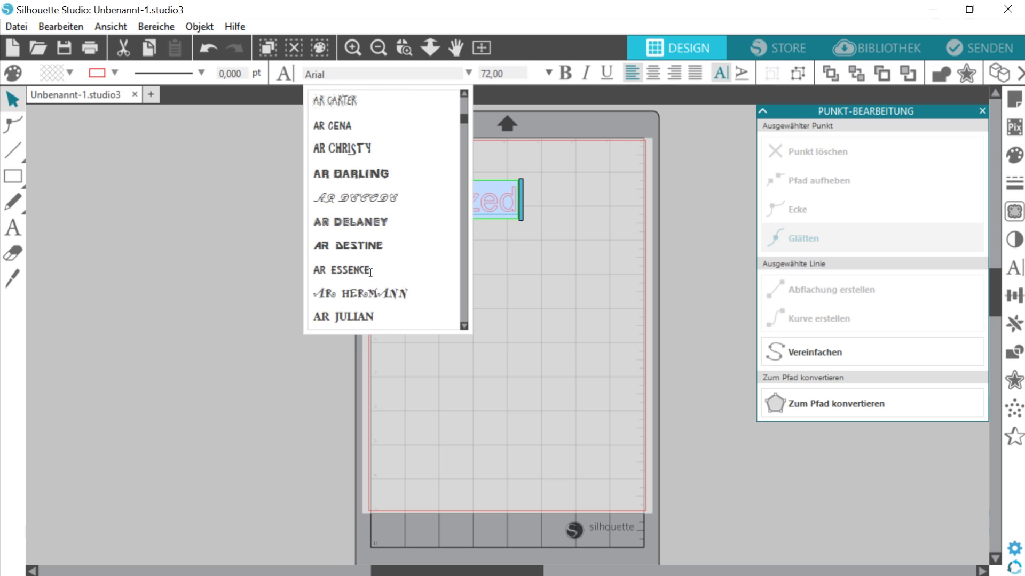
scroll(371, 271, down, 3)
scroll(407, 183, down, 3)
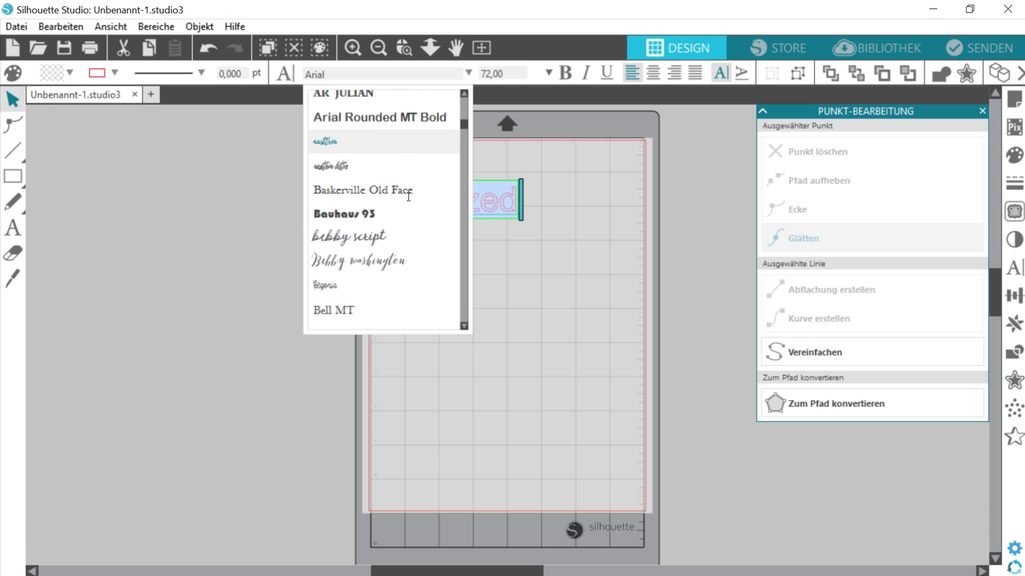
click(378, 48)
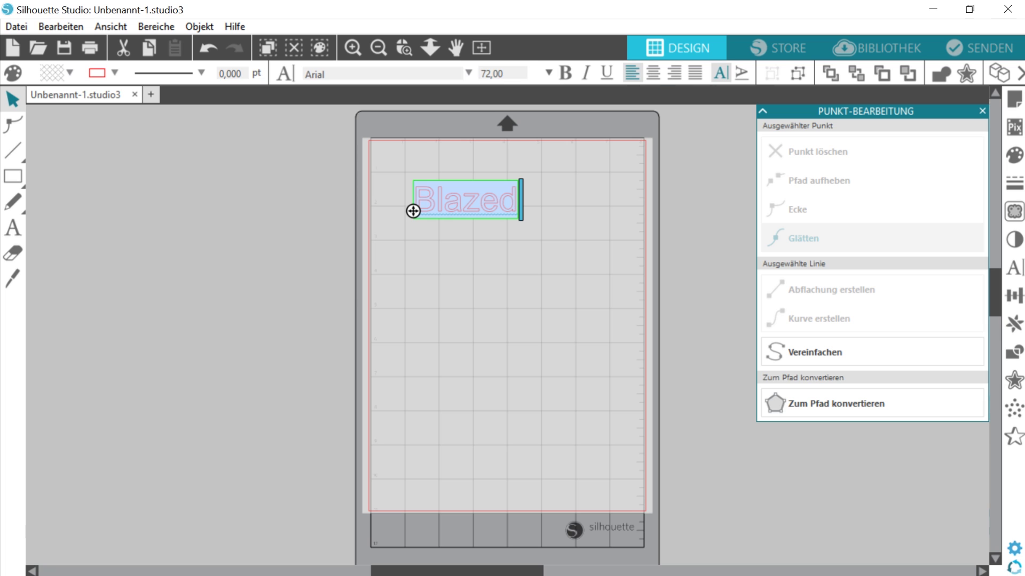
Step: Close Silhouette Studio without saving the changes to Unbenannt-1.studio3
click(994, 11)
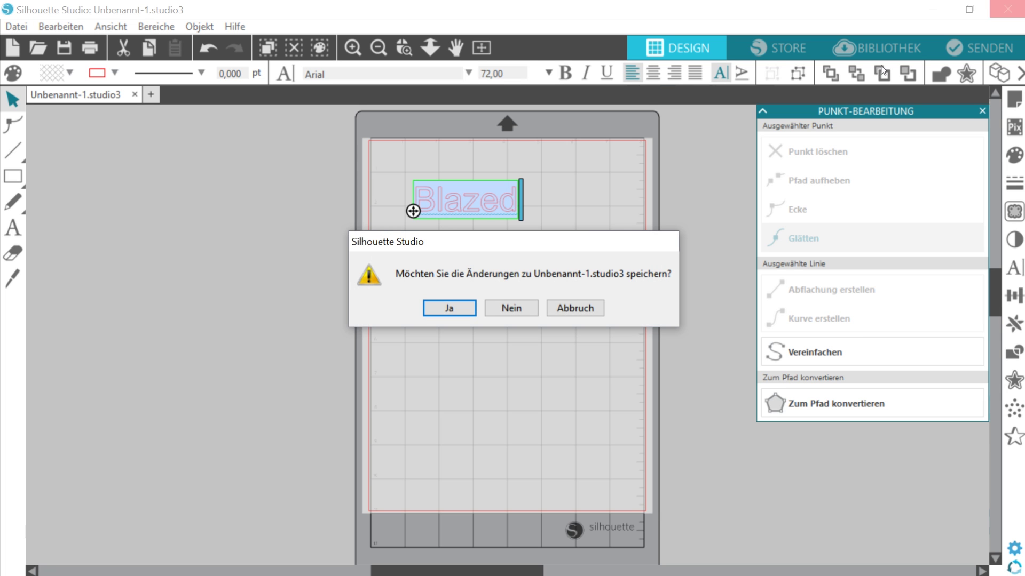
click(520, 312)
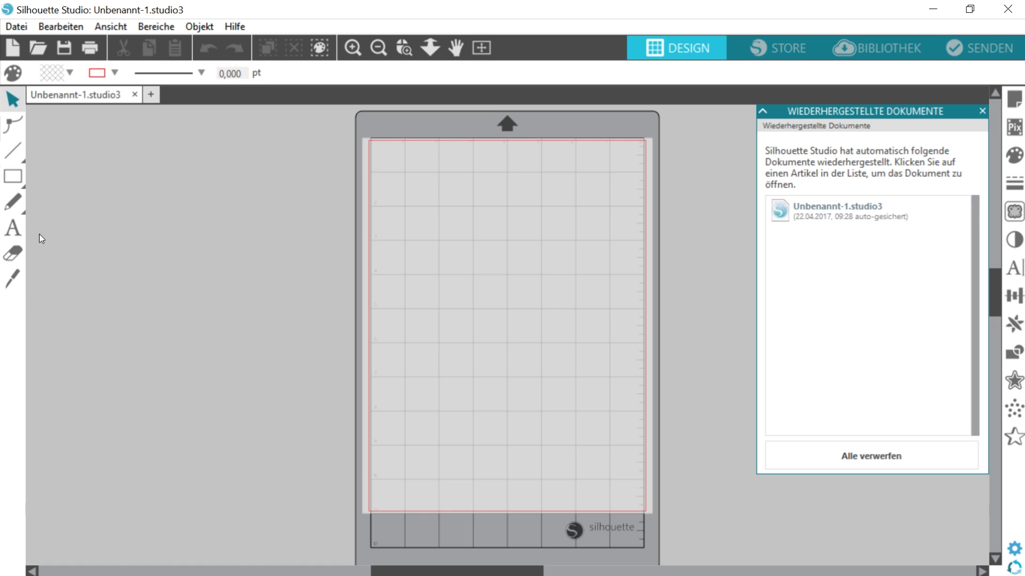
Step: Add the text "Blazed" in the upper part of the empty page in the restarted Silhouette Studio
click(24, 226)
click(455, 202)
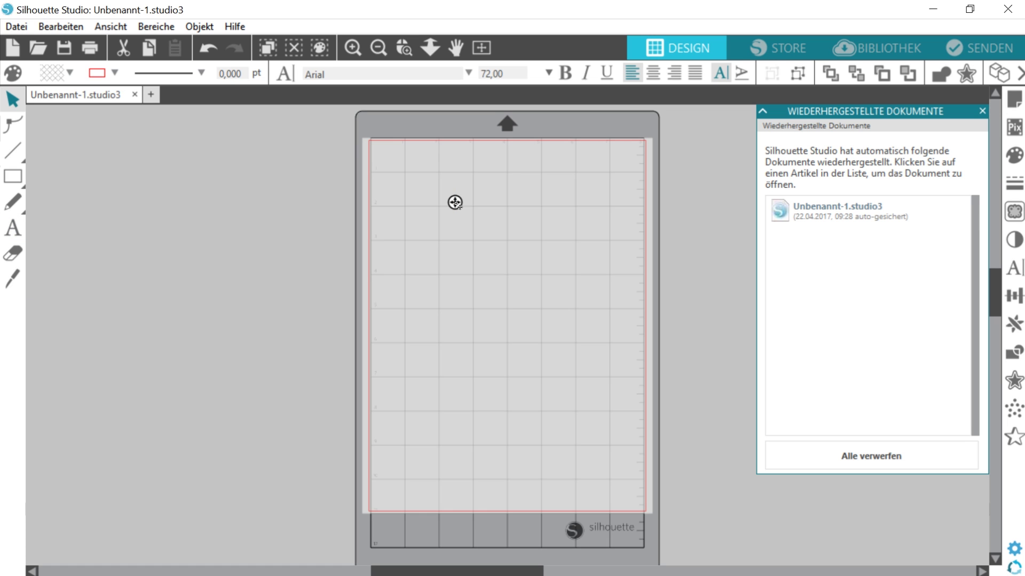
text(Blaze)
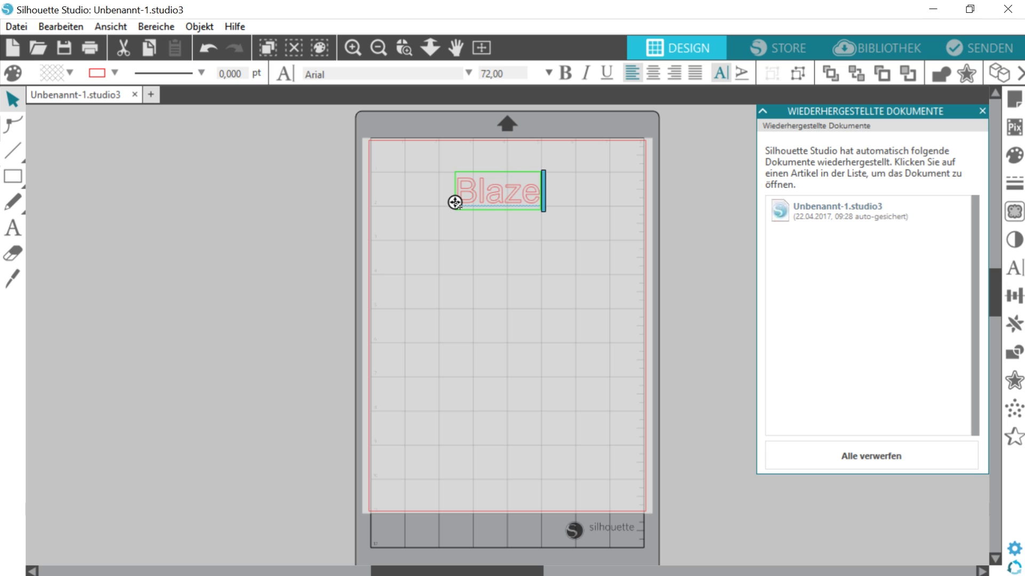
text(d)
Step: Apply the Blazed font to the whole "Blazed" text and finish editing it
key(ctrl+a)
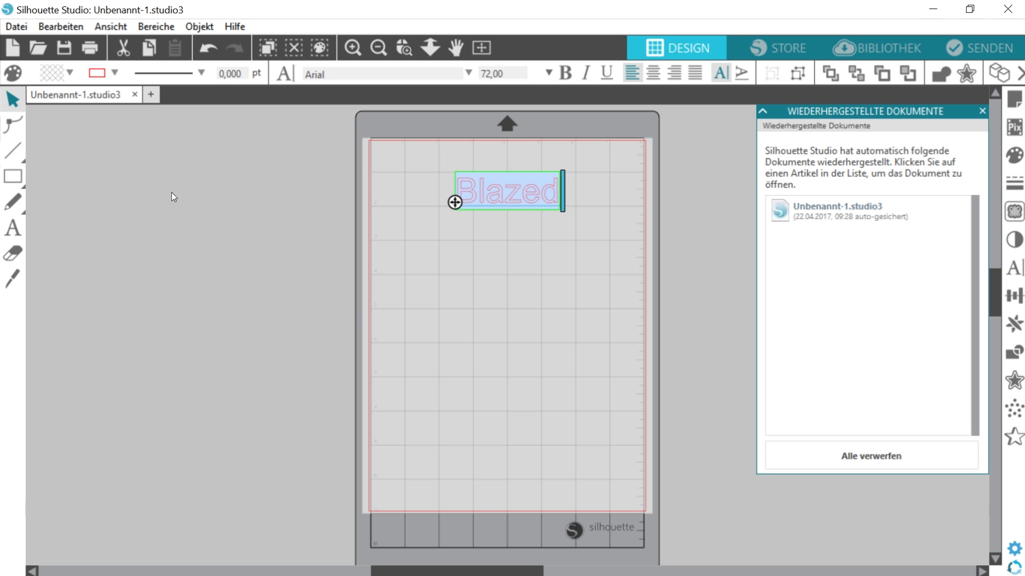
click(469, 73)
scroll(402, 164, down, 5)
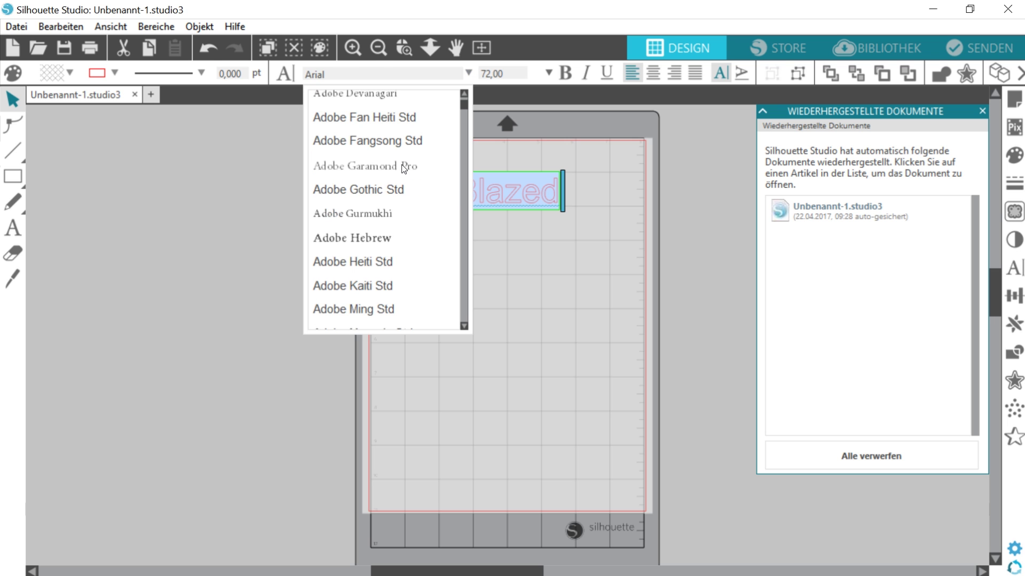
scroll(403, 169, down, 5)
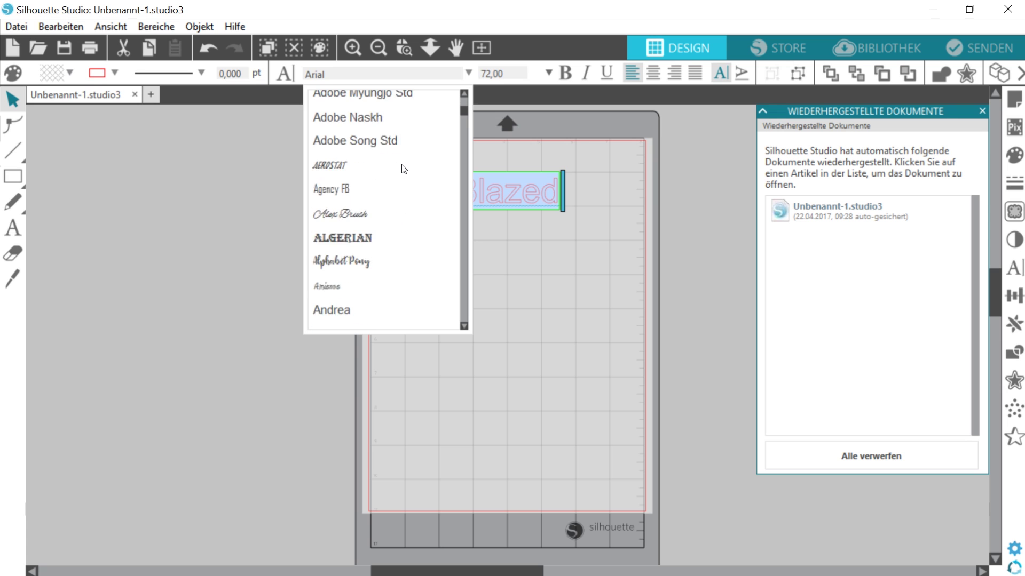
scroll(404, 169, down, 8)
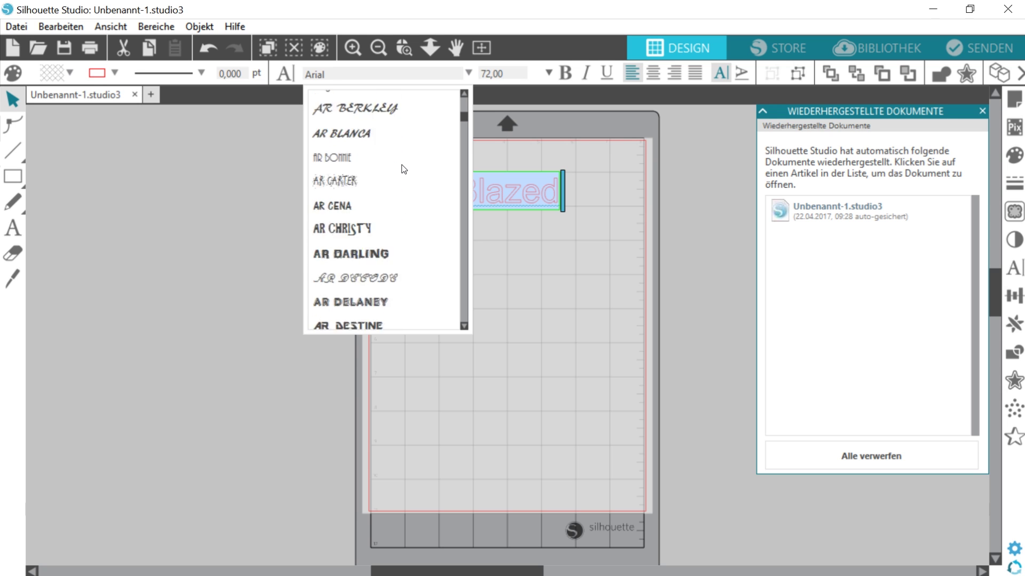
scroll(404, 169, down, 5)
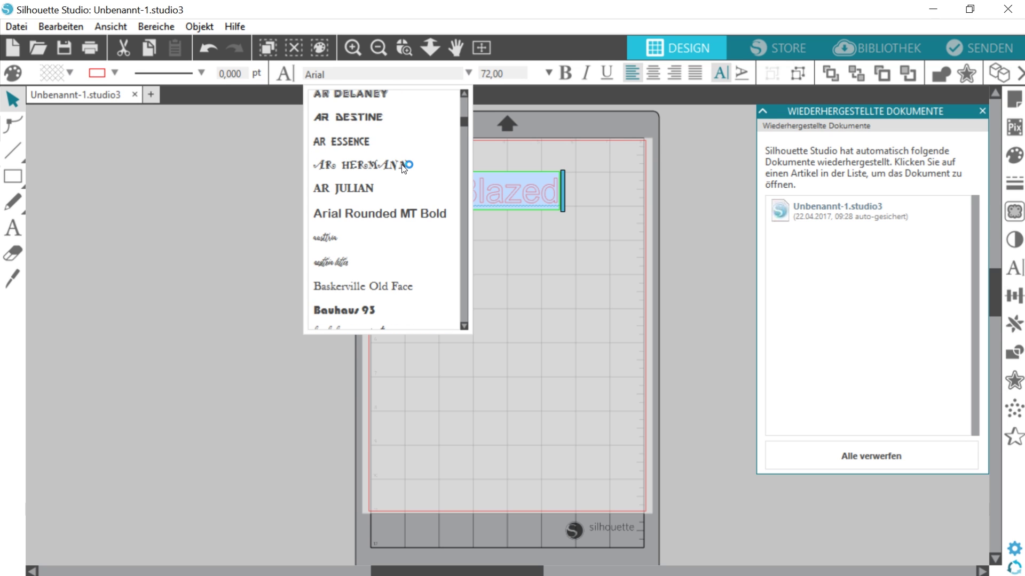
key(b)
scroll(401, 165, down, 5)
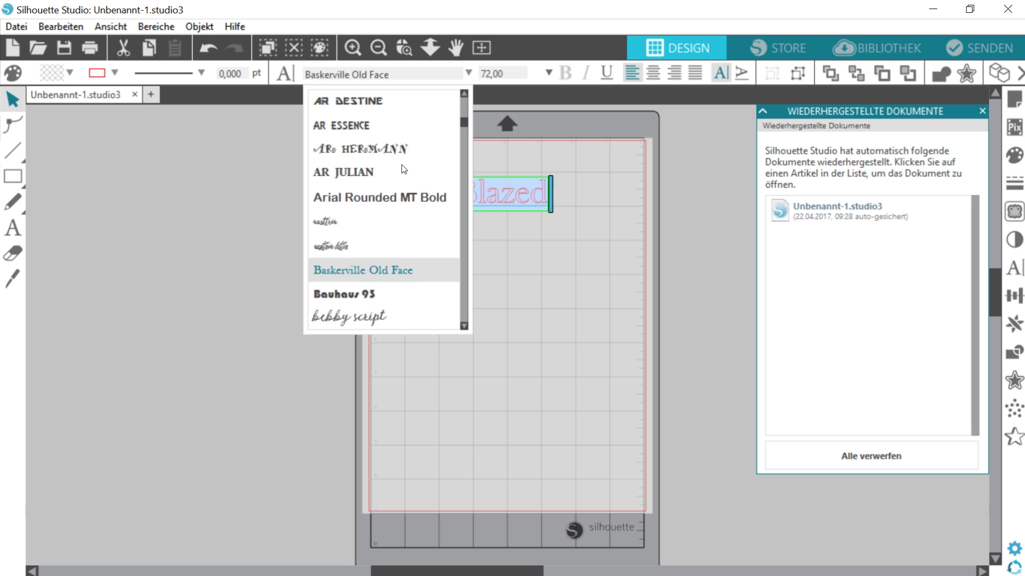
scroll(401, 166, down, 5)
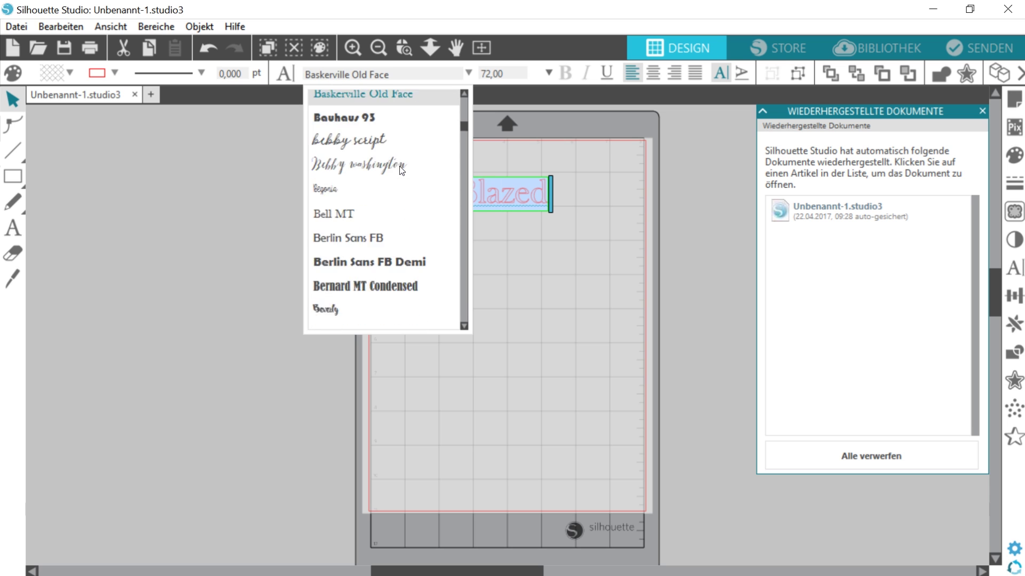
scroll(402, 171, up, 3)
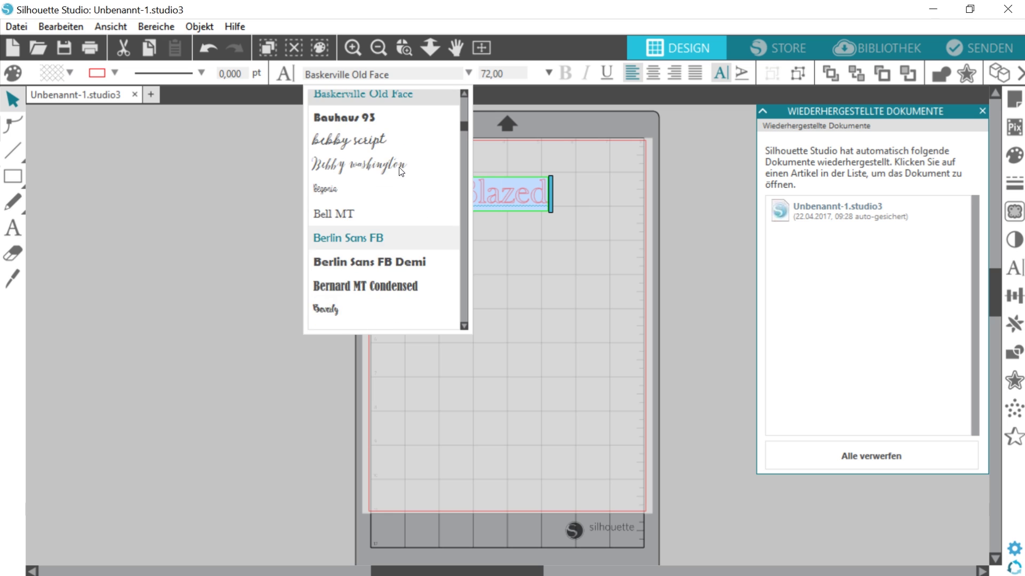
scroll(401, 172, up, 2)
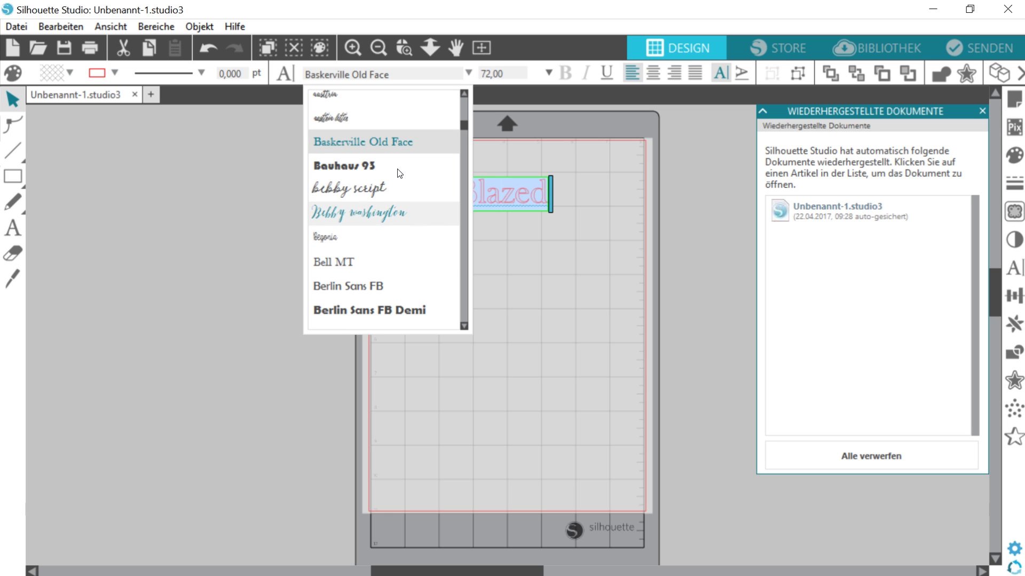
scroll(397, 172, up, 3)
scroll(397, 172, down, 6)
scroll(397, 173, down, 9)
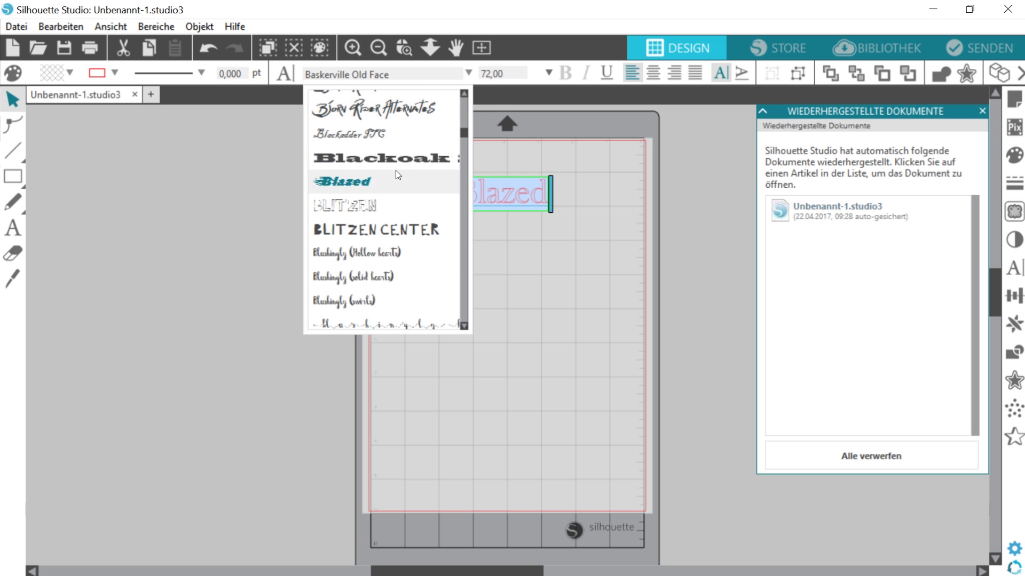
scroll(395, 171, down, 3)
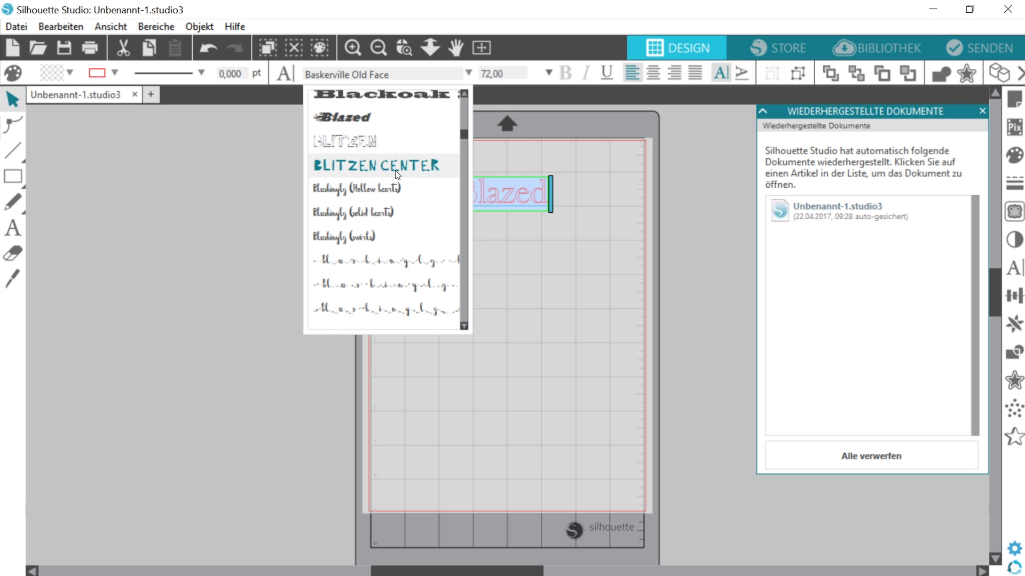
click(326, 116)
click(568, 377)
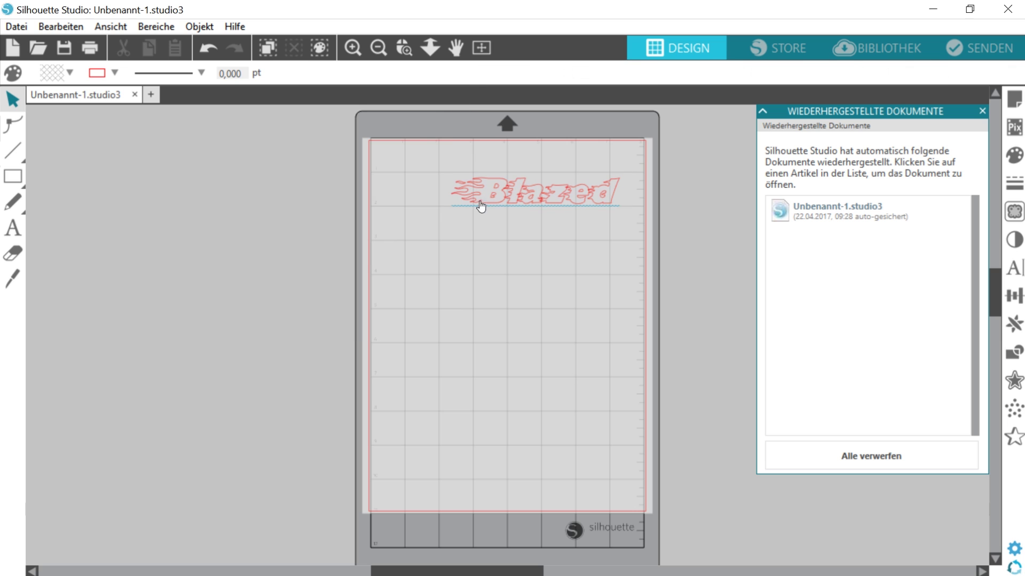
Step: Enlarge the "Blazed" lettering proportionally to about 410 mm wide and 101 mm high, extending it beyond the cutting mat
click(480, 206)
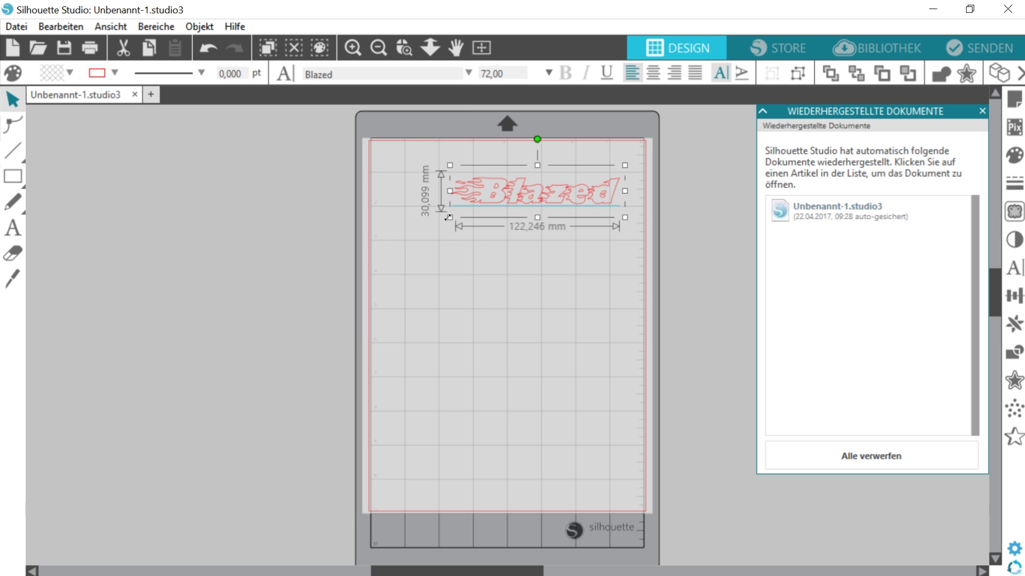
drag(425, 233, 341, 253)
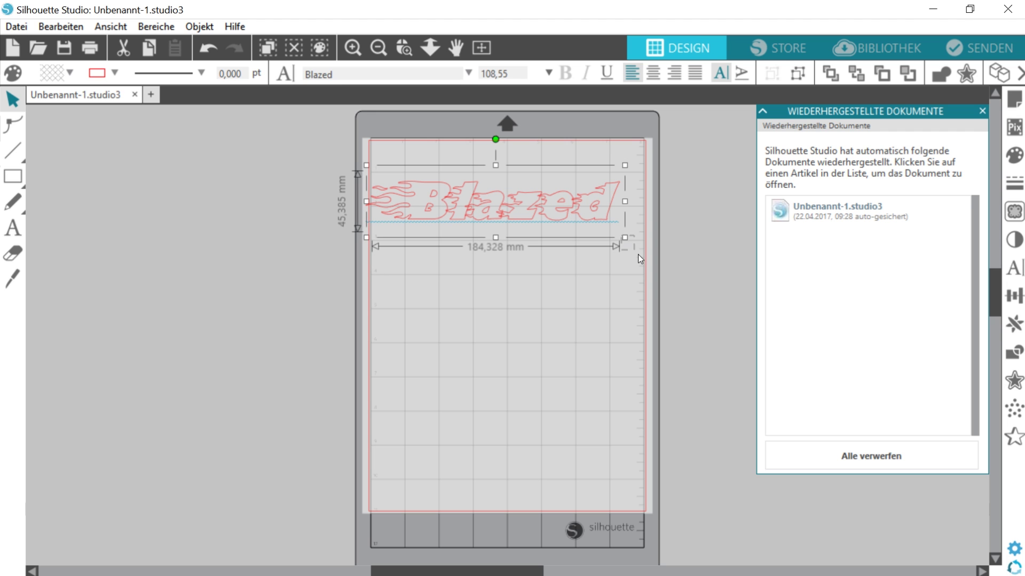
drag(625, 238, 880, 304)
Step: Weld the overlapping letters of the enlarged "Blazed" text into one outline
scroll(557, 228, up, 1)
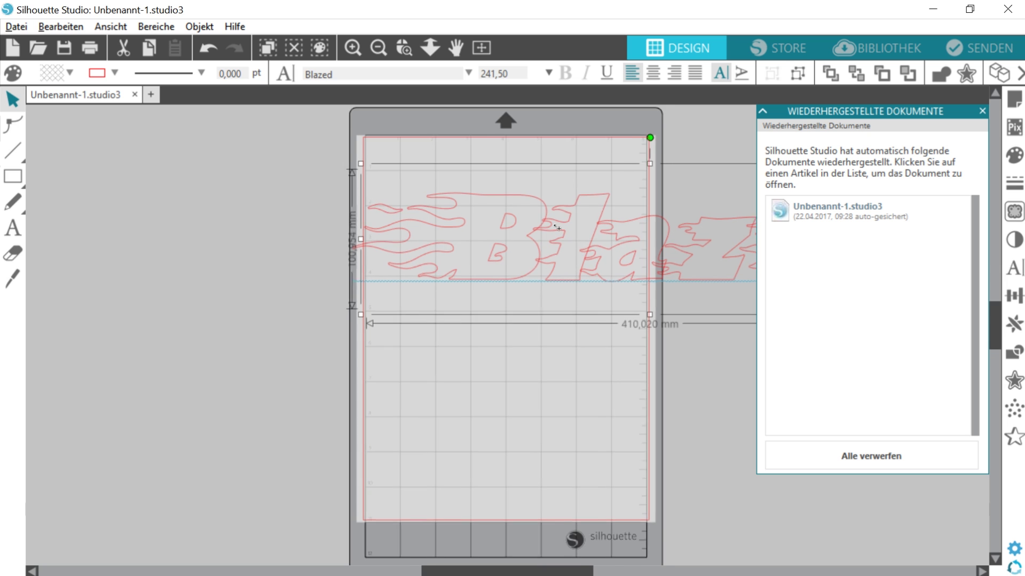
scroll(557, 228, up, 5)
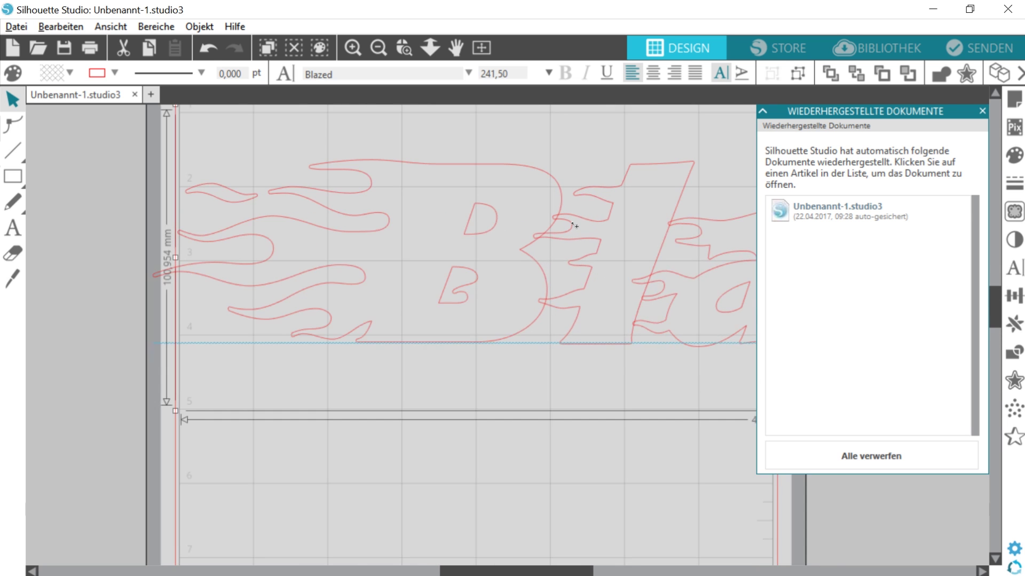
scroll(574, 225, up, 2)
key(alt)
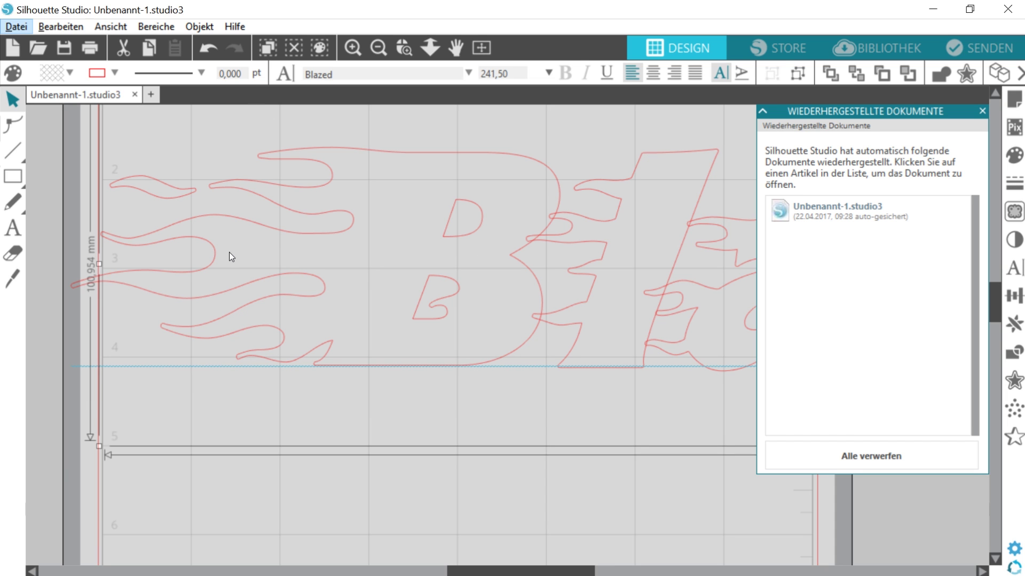
click(206, 27)
mouse_move(179, 134)
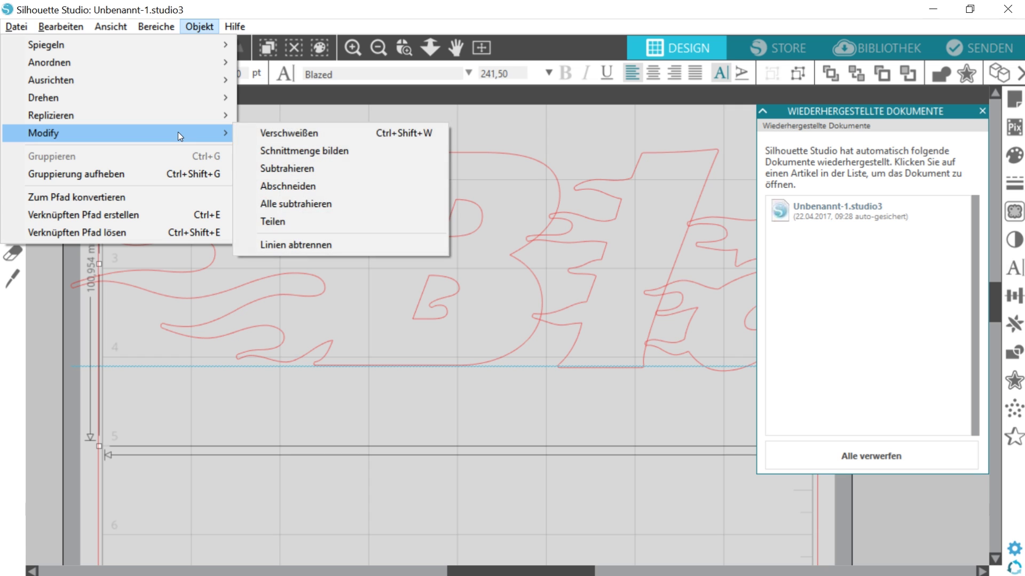
click(293, 140)
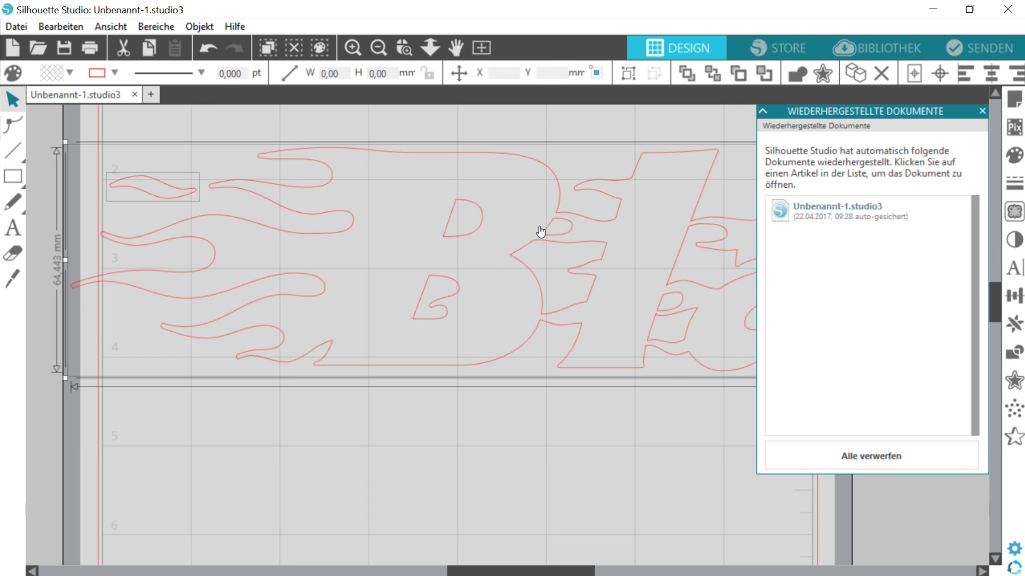
Step: Switch to the send view for the welded lettering and examine the selectable material types
scroll(361, 275, down, 5)
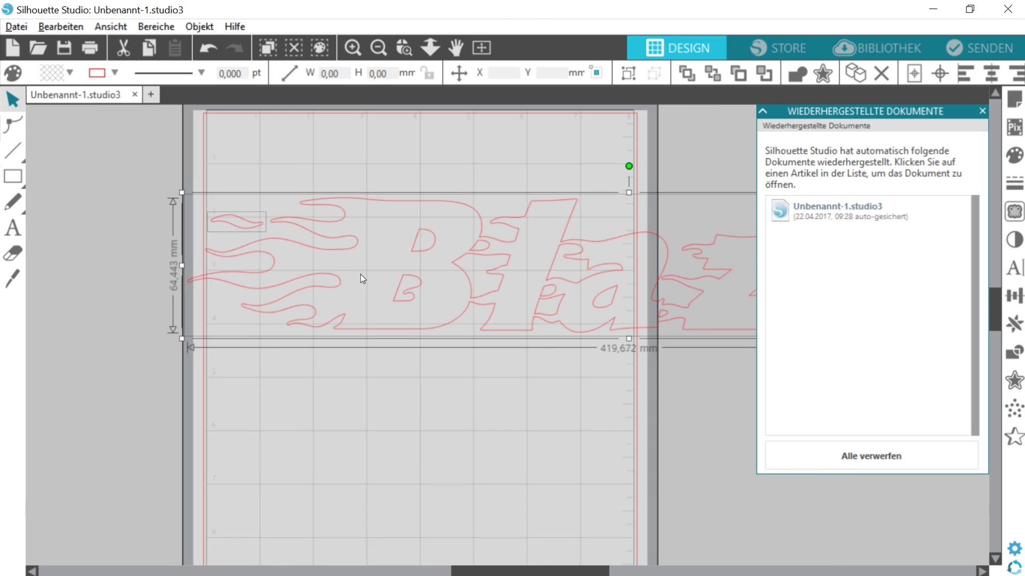
click(980, 48)
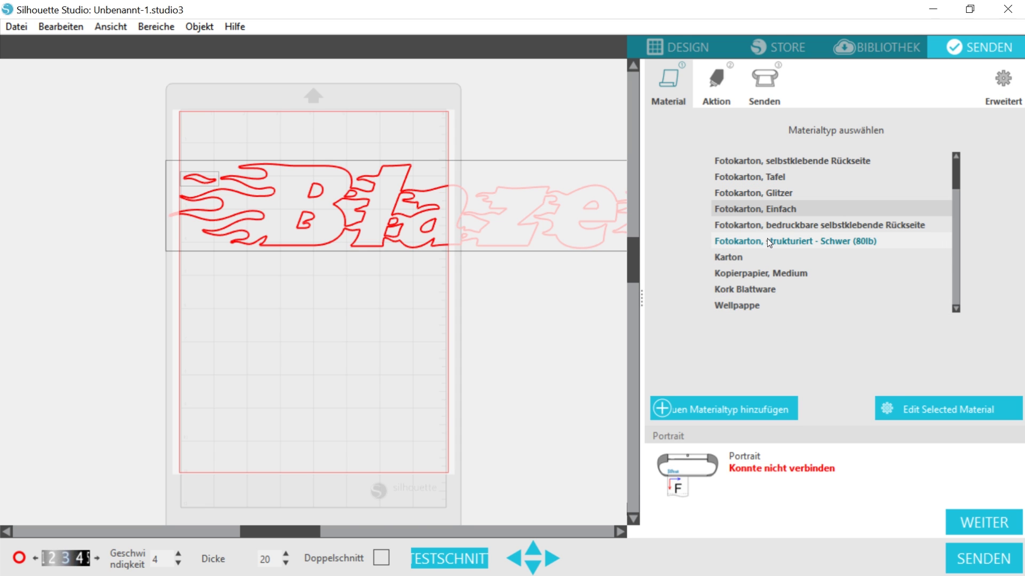
scroll(767, 238, down, 4)
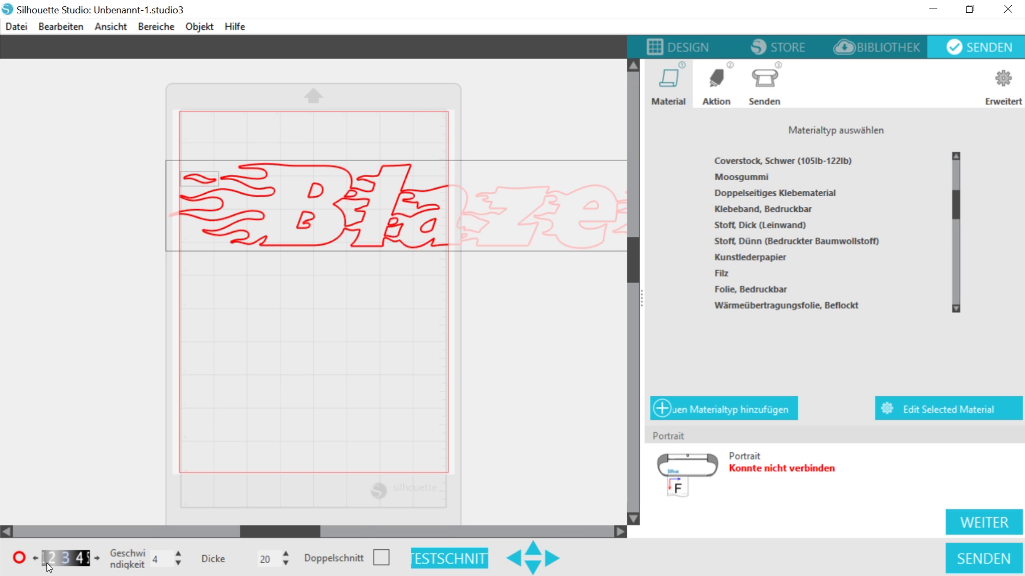
click(750, 277)
click(757, 238)
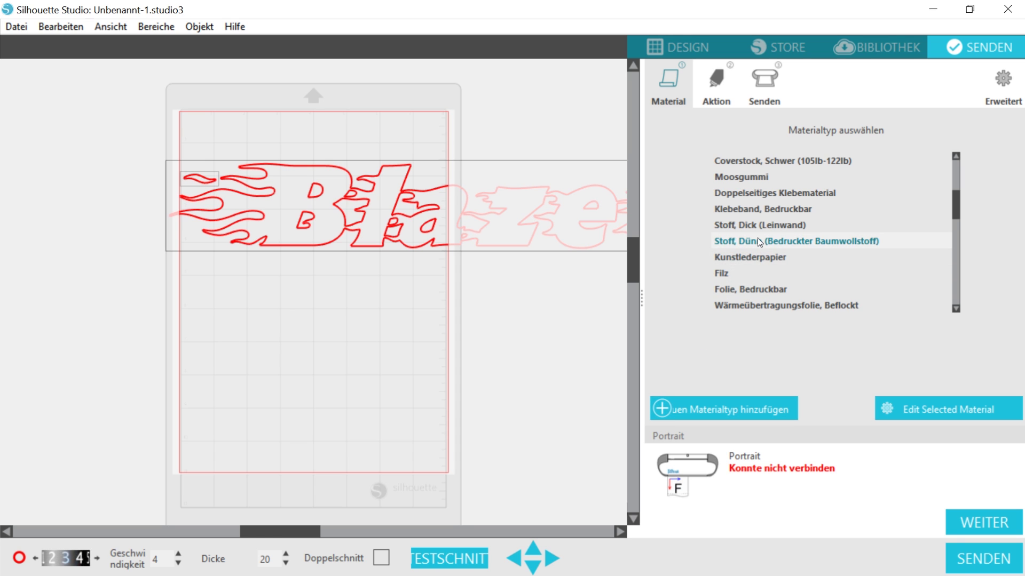
scroll(758, 238, down, 1)
click(757, 238)
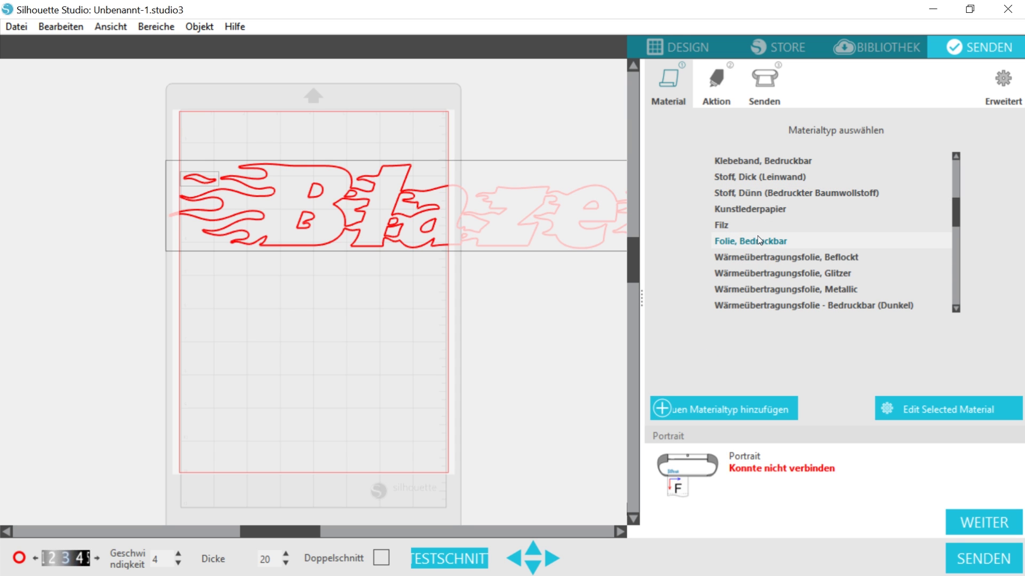